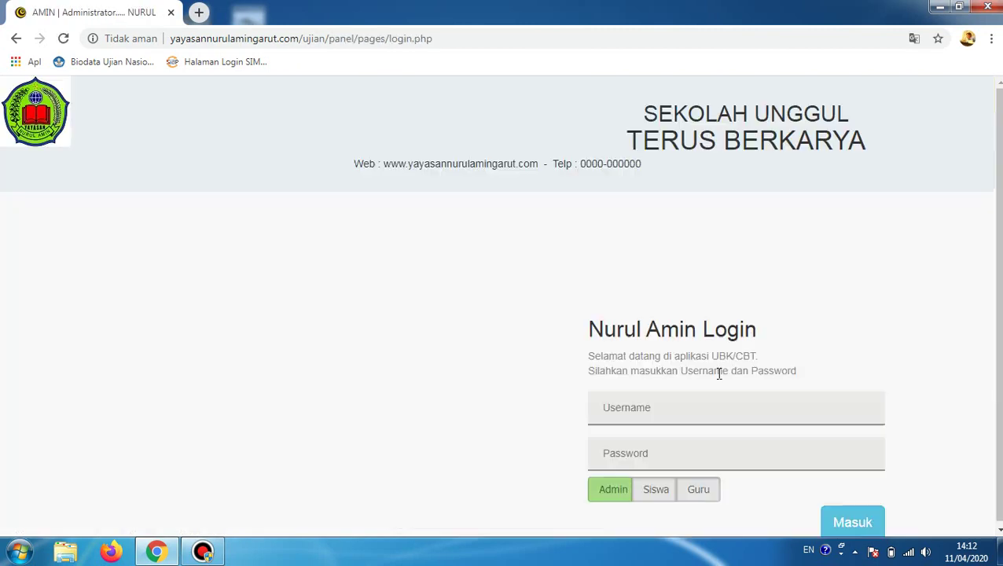
# - Log in with the Guru role using the teacher's username and account password, and dismiss the browser's password-change warning
pyautogui.click(653, 402)
pyautogui.write('n')
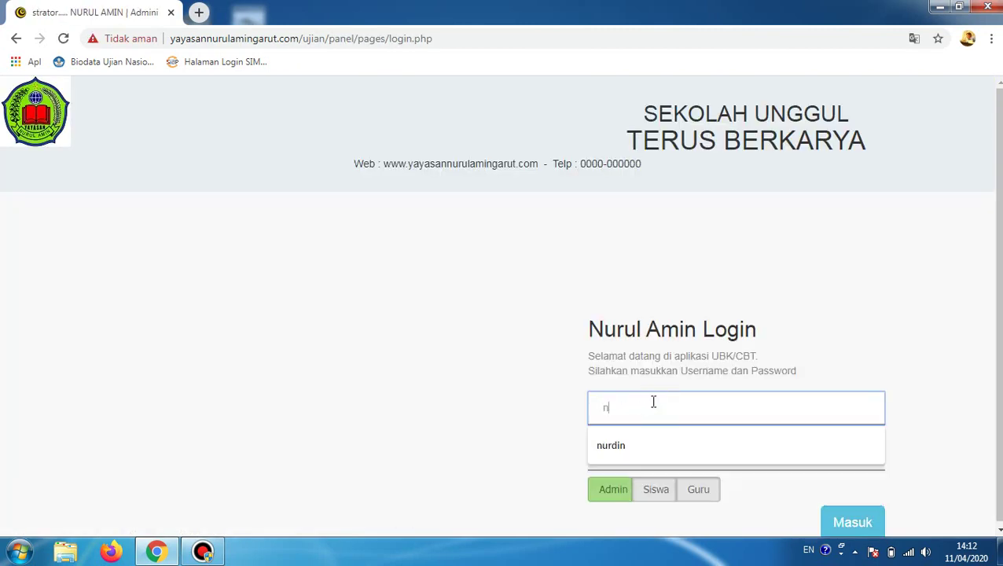
pyautogui.write('urdin')
pyautogui.press('Tab')
pyautogui.write('••')
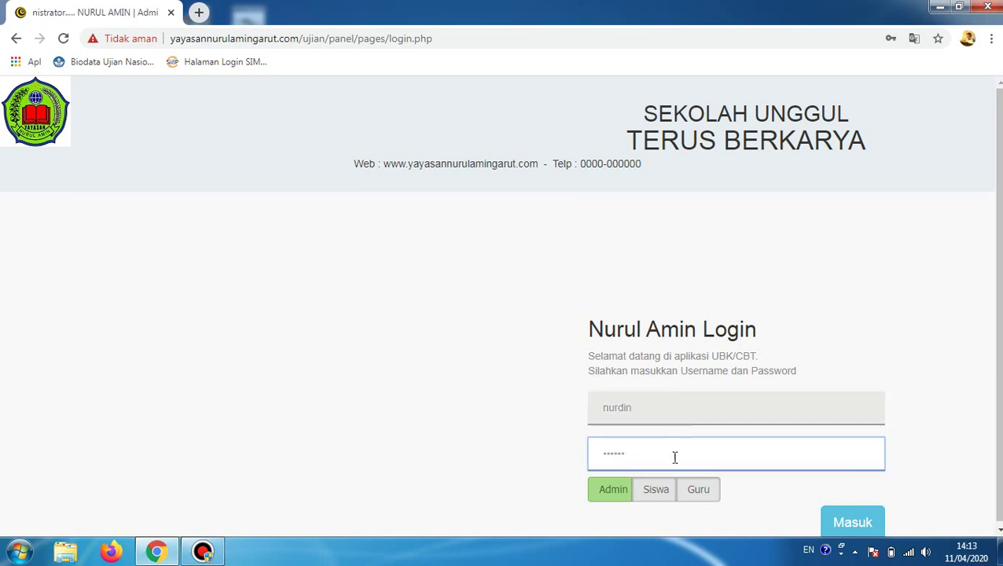
pyautogui.click(708, 492)
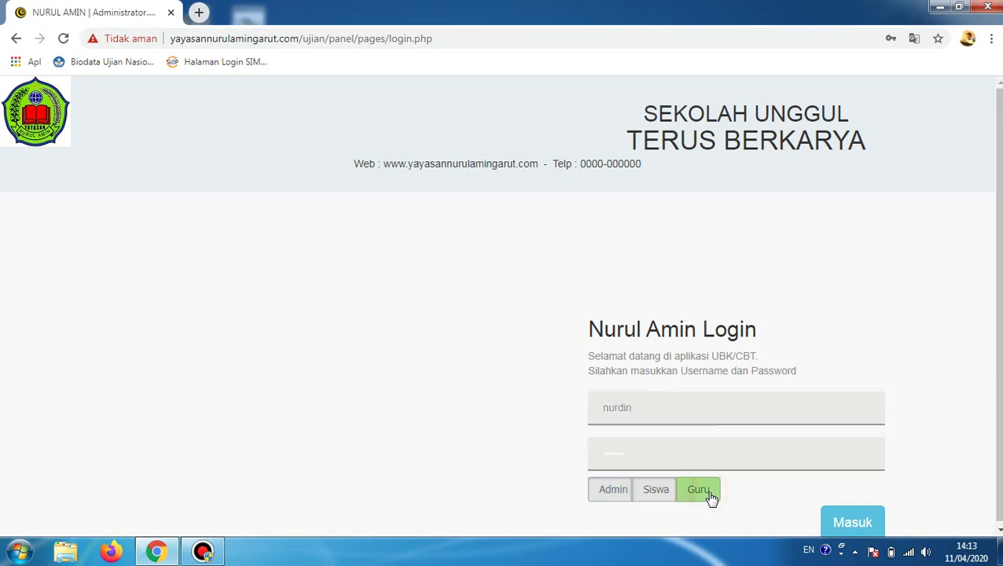
pyautogui.click(861, 520)
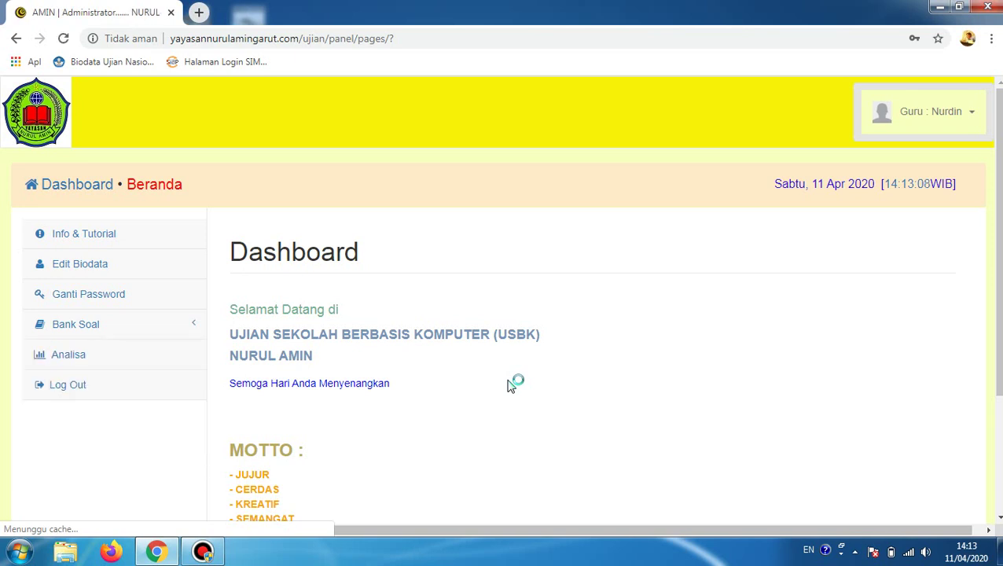
pyautogui.scroll(-1, 511, 386)
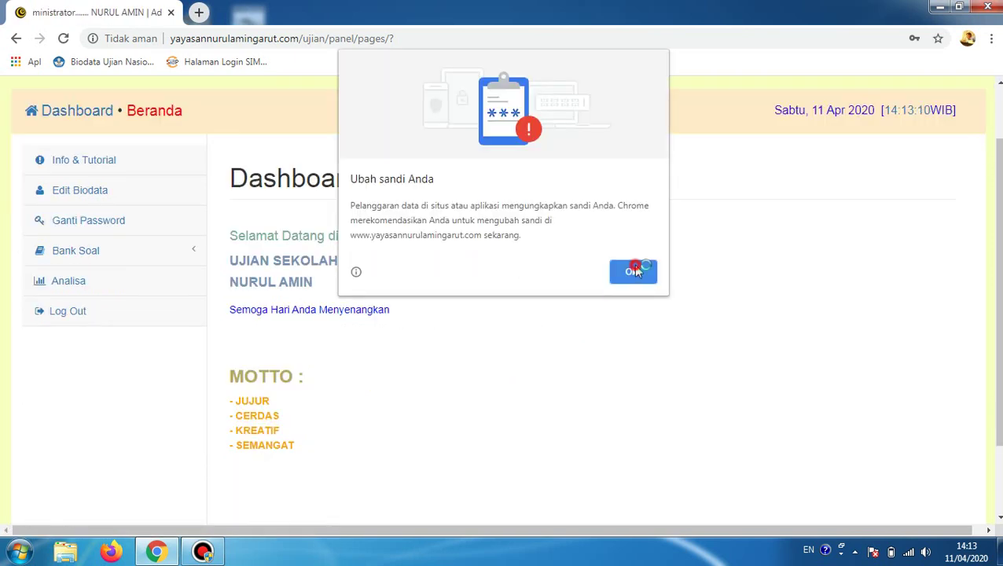
pyautogui.click(633, 271)
pyautogui.scroll(1, 629, 283)
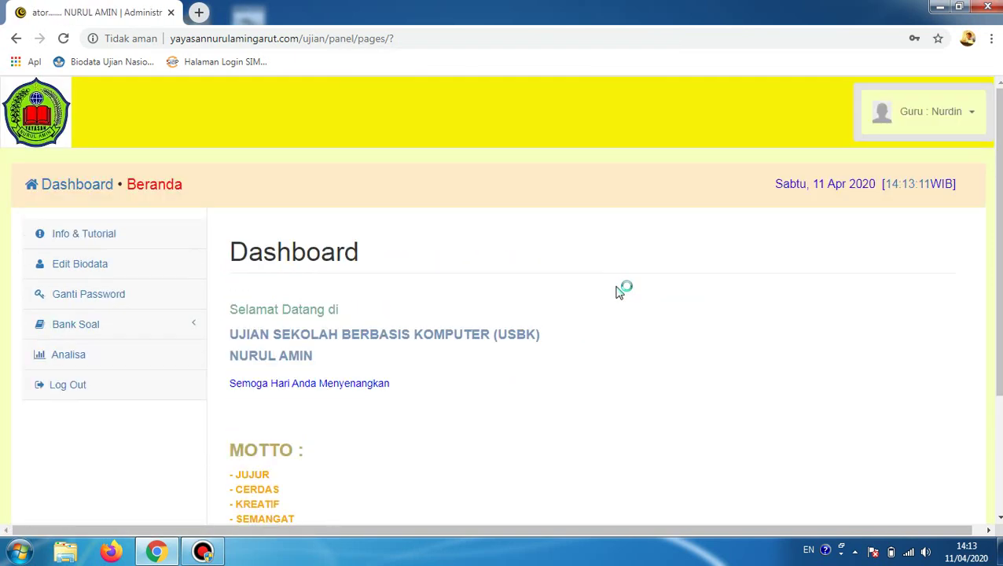
# - Open the Bank Soal page and download the general question template, Template Soal Umum
pyautogui.click(124, 329)
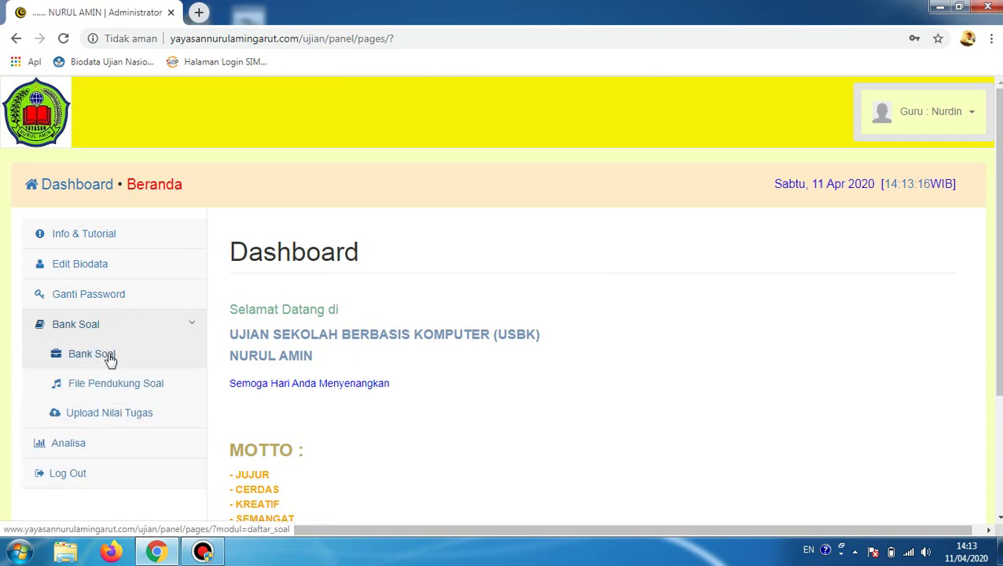
pyautogui.click(108, 355)
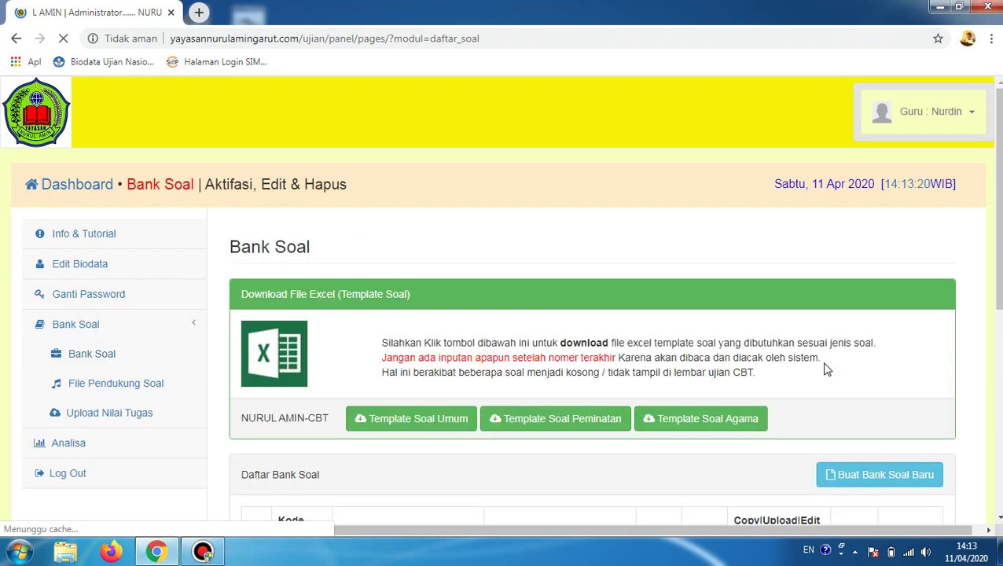
pyautogui.scroll(-3, 827, 369)
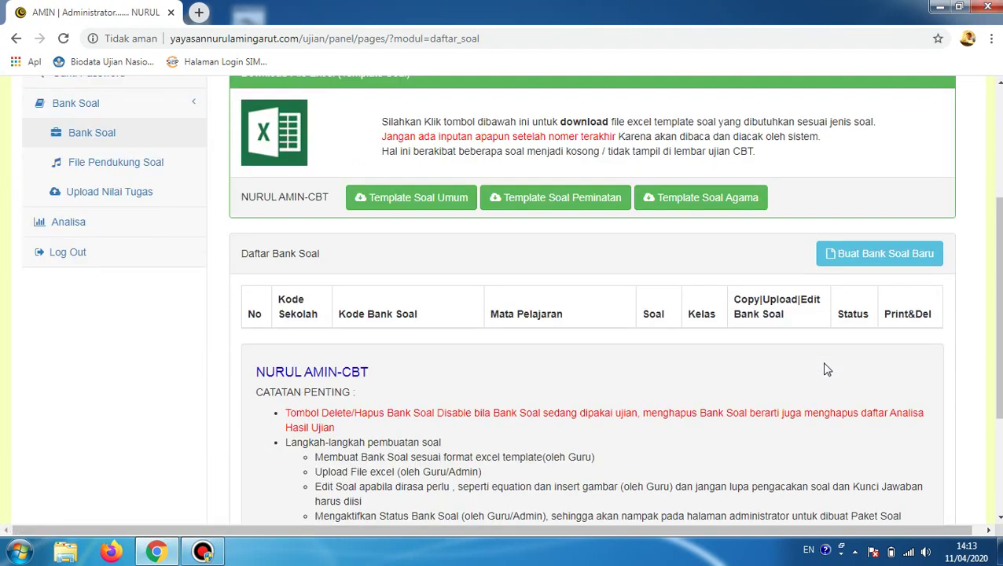
pyautogui.scroll(-1, 839, 284)
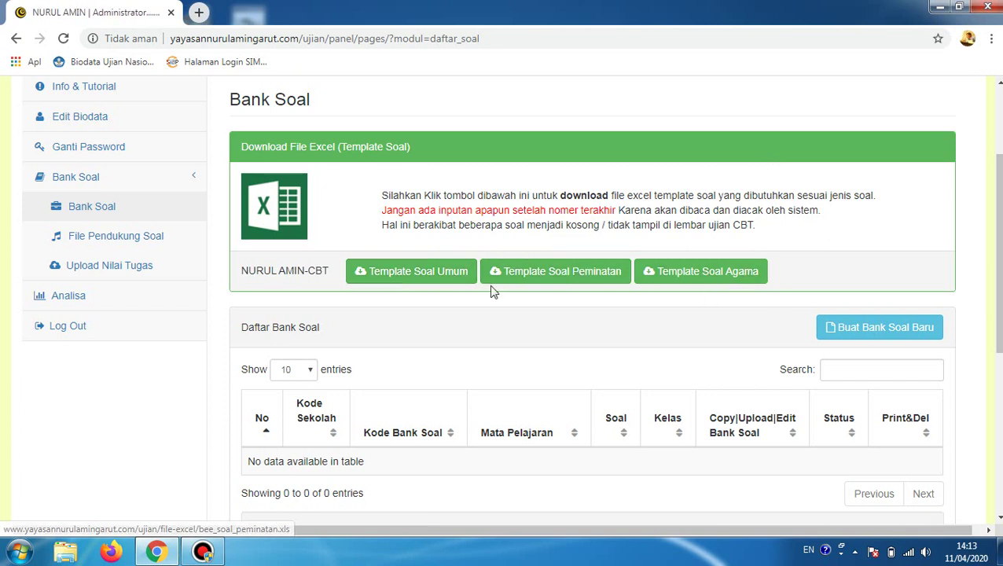
pyautogui.click(401, 272)
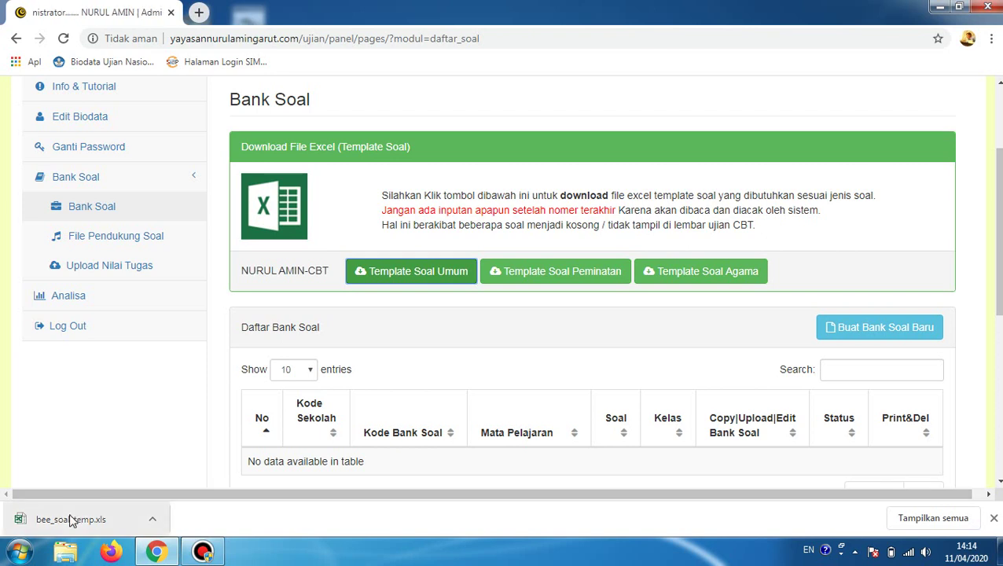
# - Open the downloaded bee_soal_temp.xls in a maximized Excel window, dismiss the Office activation wizard and enable editing
pyautogui.click(68, 518)
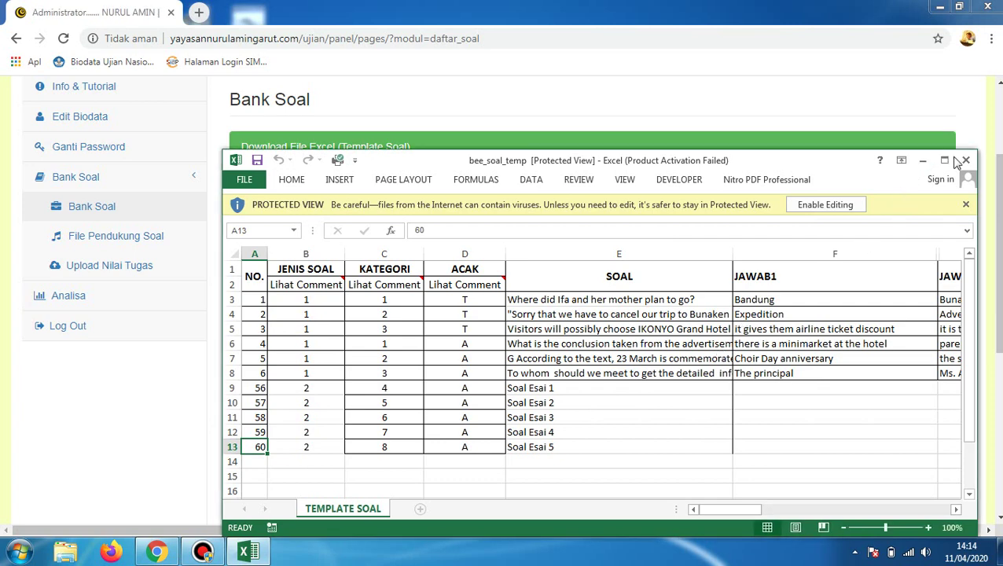
pyautogui.click(942, 161)
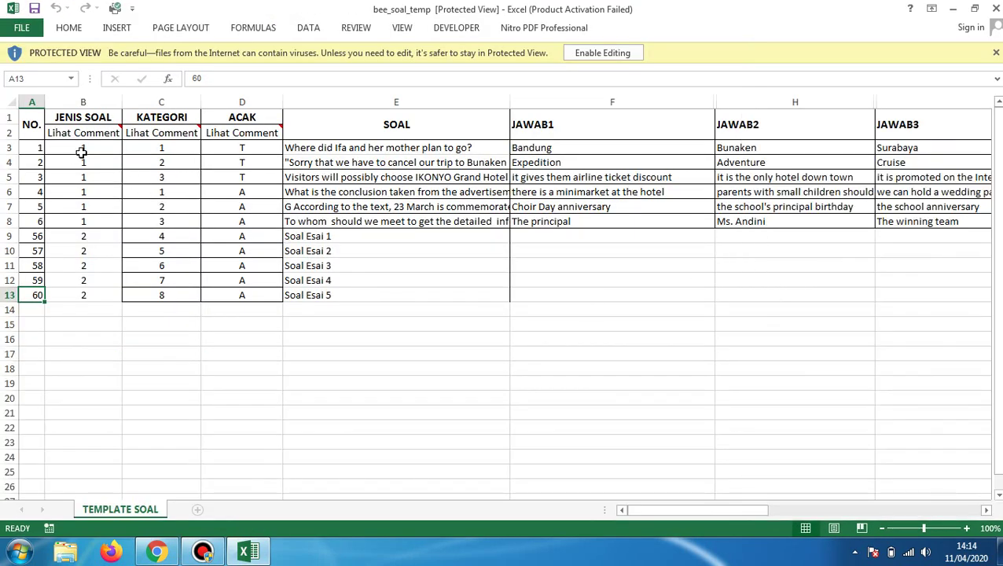
pyautogui.click(627, 52)
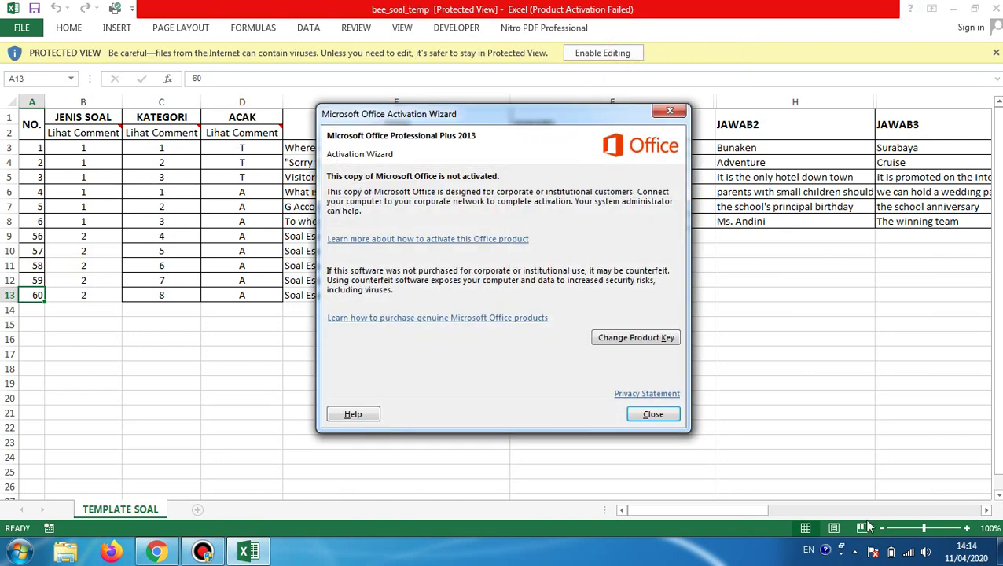
pyautogui.click(651, 414)
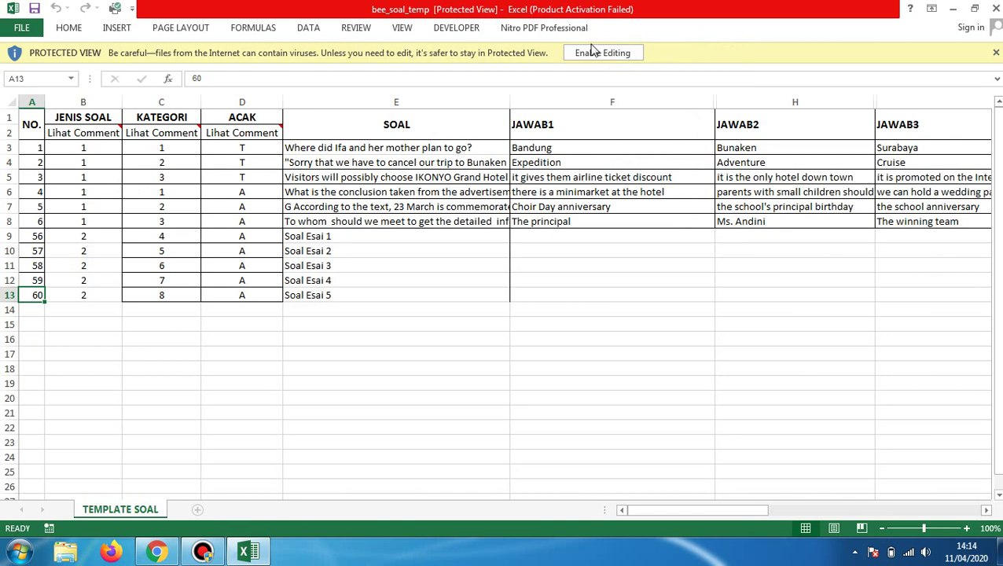
pyautogui.click(591, 53)
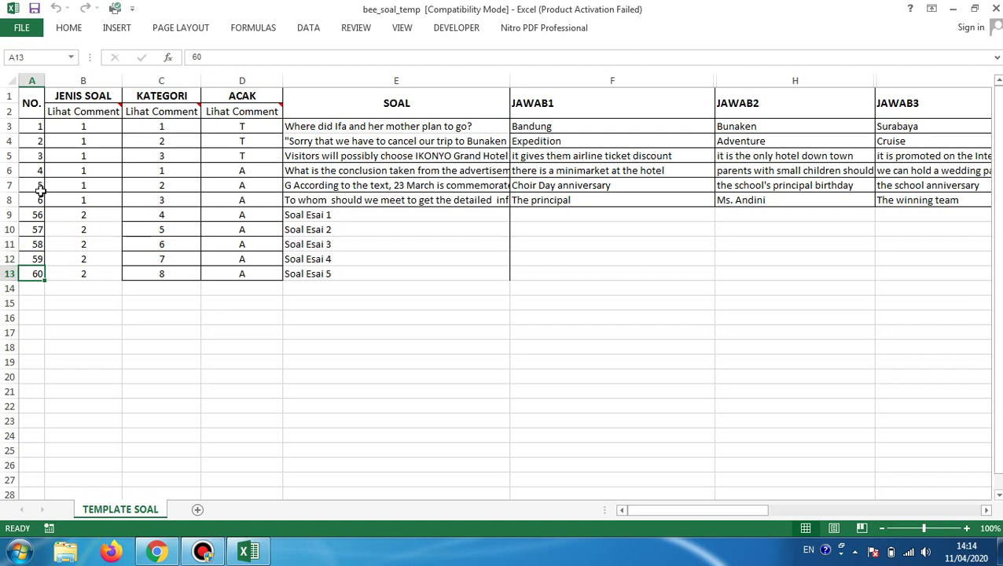
# - Delete rows 8 to 13 of the TEMPLATE SOAL sheet, covering question 6 and essay questions 56 to 60
pyautogui.click(7, 199)
pyautogui.moveTo(6, 199); pyautogui.dragTo(6, 268)
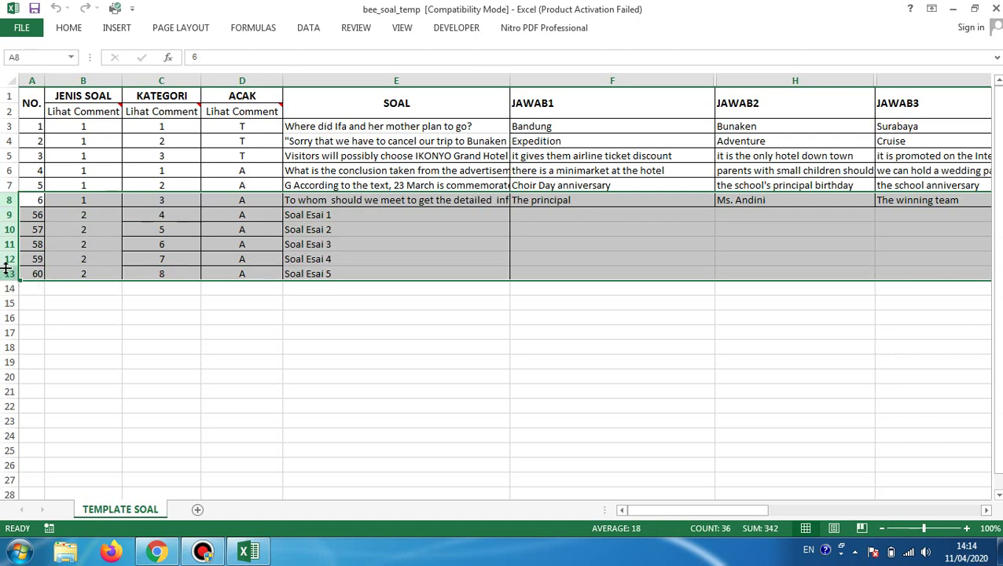
pyautogui.rightClick(190, 219)
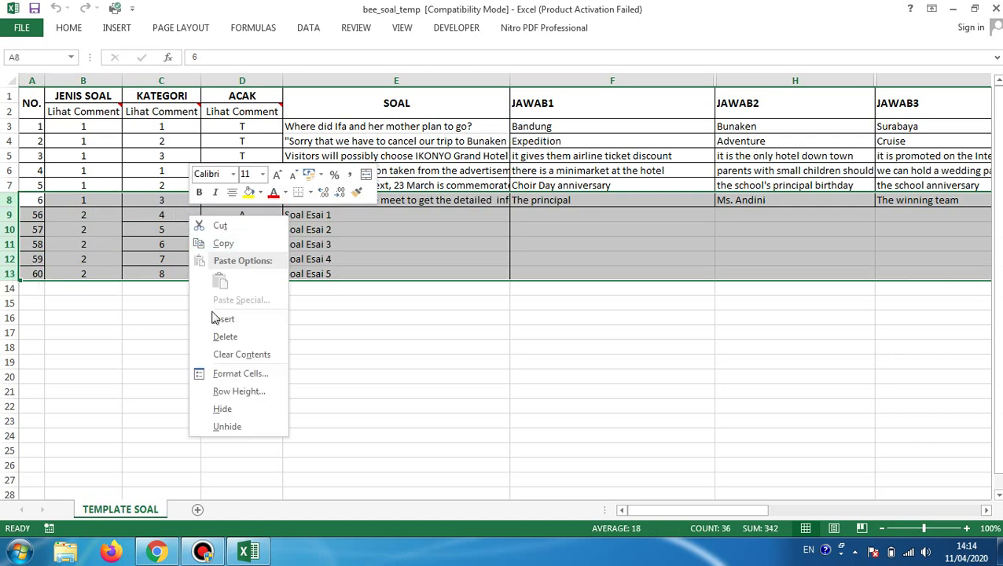
pyautogui.click(224, 336)
pyautogui.click(384, 319)
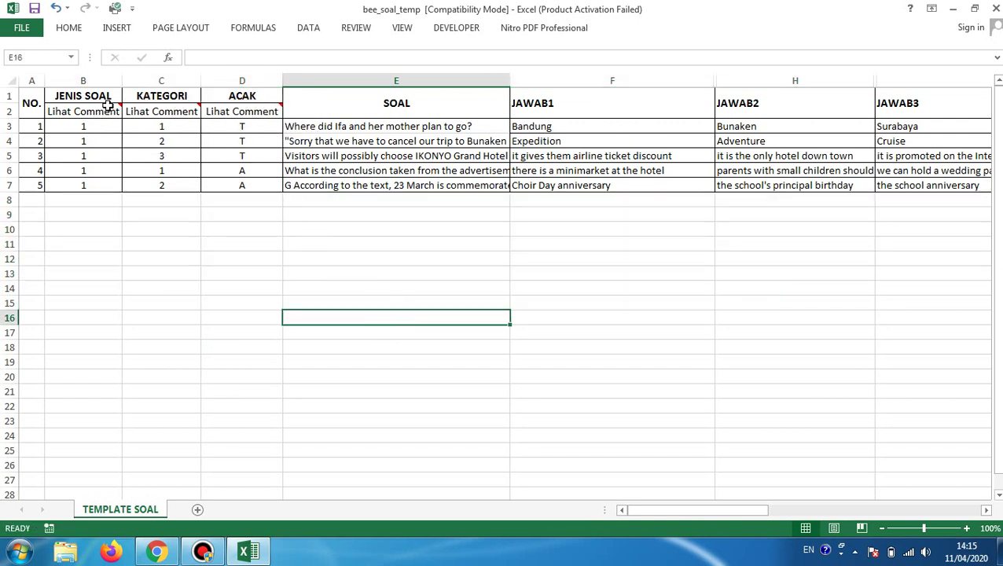
# - Read the header comments explaining the codes for the JENIS SOAL, KATEGORI and ACAK columns
pyautogui.moveTo(120, 105)
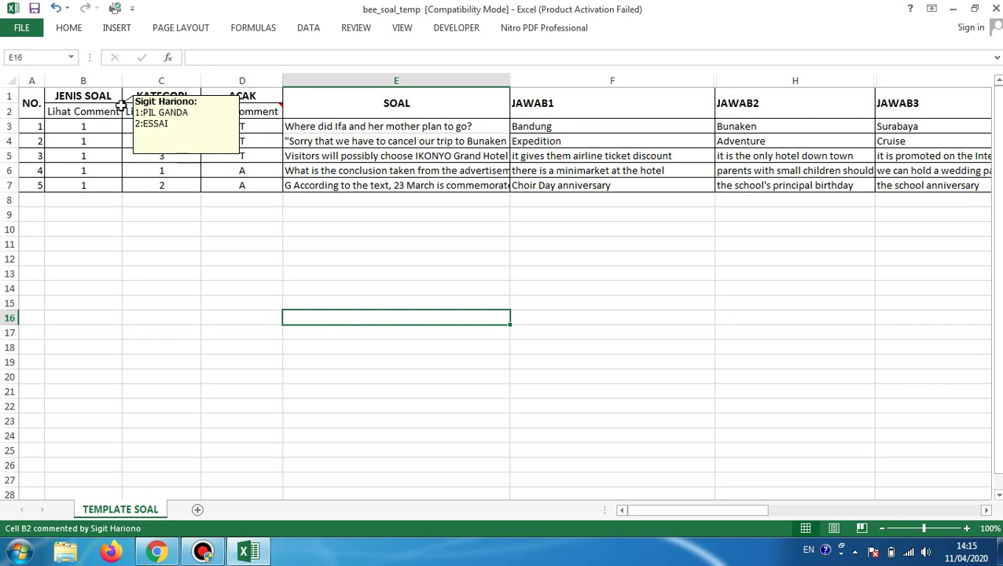
pyautogui.moveTo(200, 106)
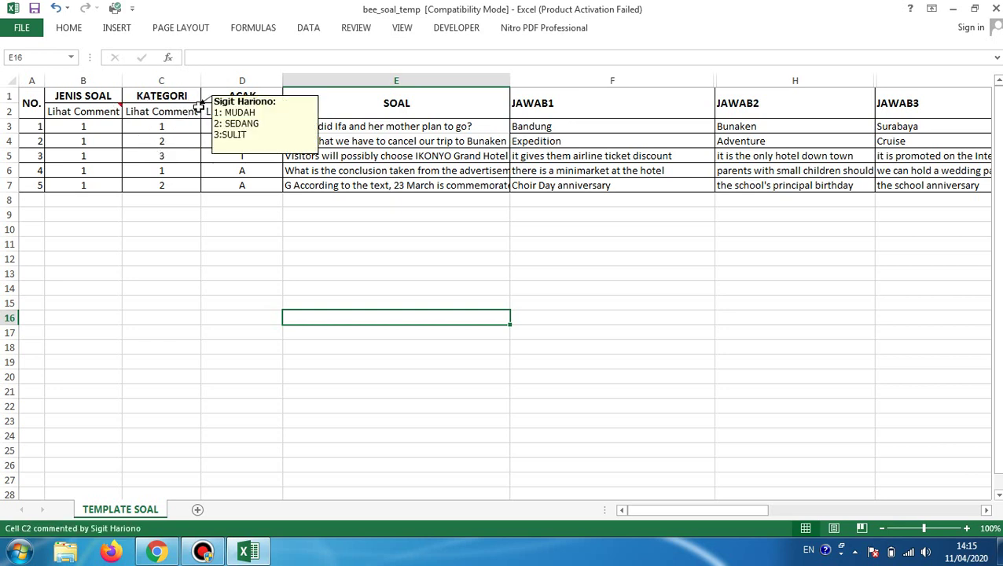
pyautogui.moveTo(278, 110)
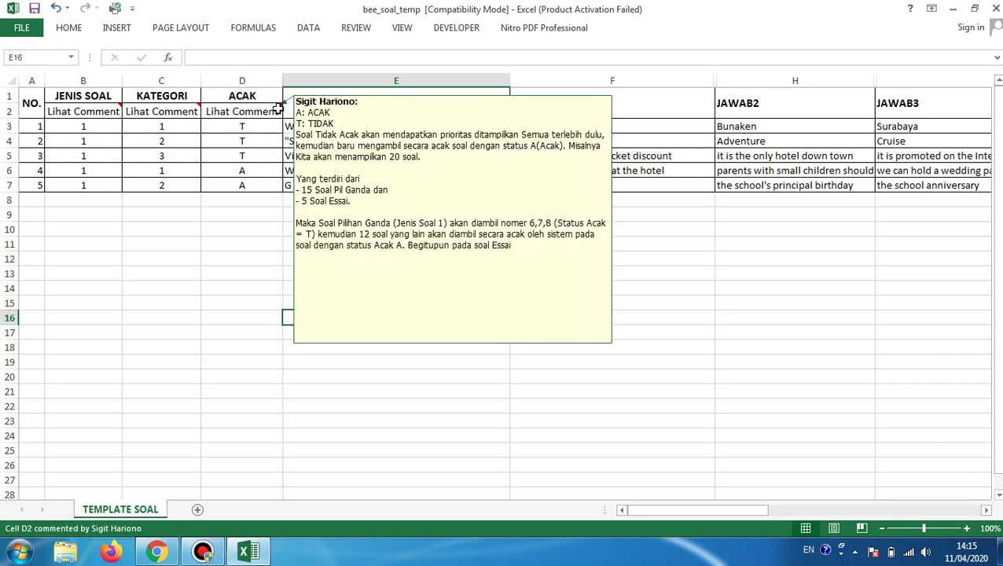
pyautogui.click(246, 139)
pyautogui.click(241, 124)
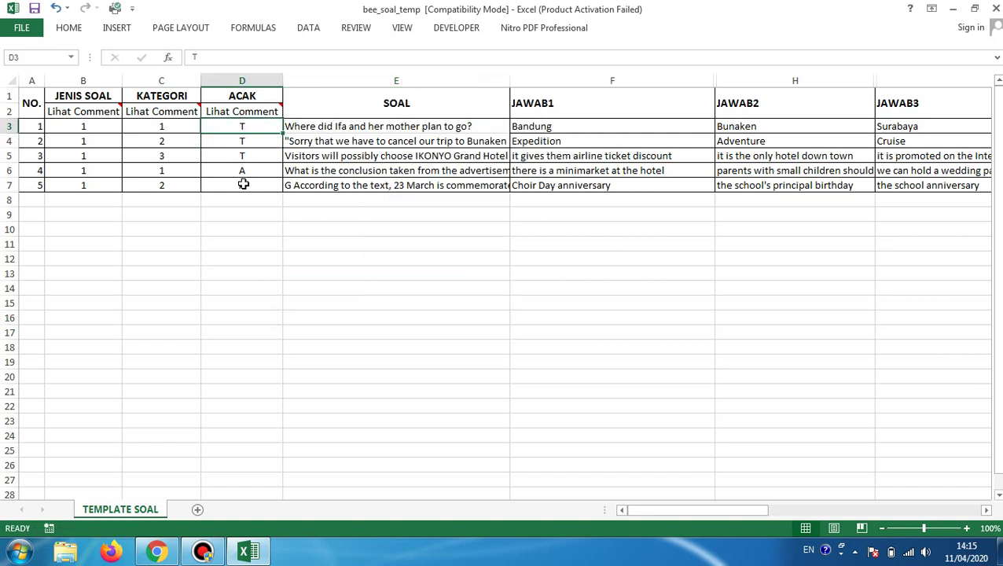
pyautogui.click(162, 126)
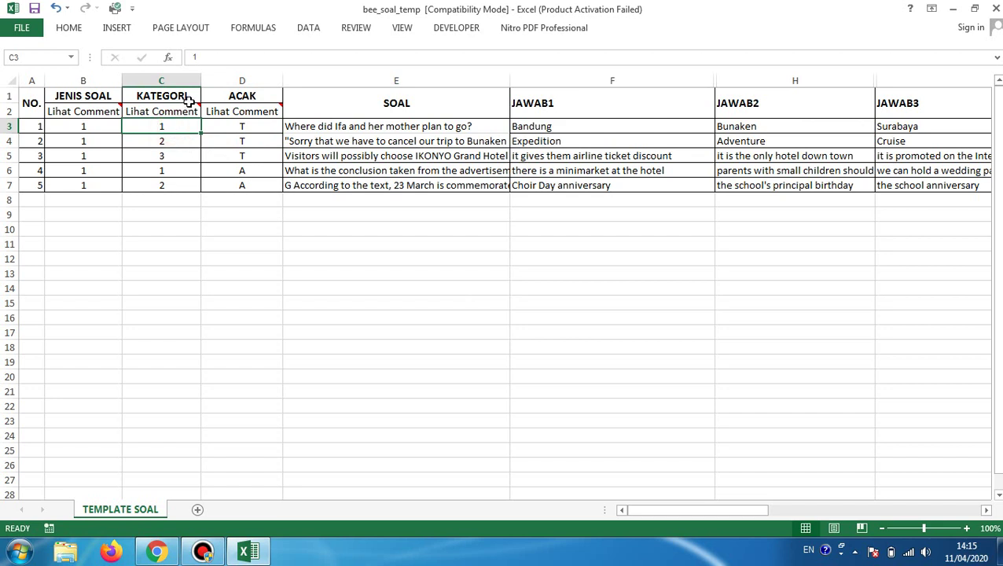
pyautogui.moveTo(199, 107)
# - Replace the first question's text in the SOAL column with "Prasa,,,, adalah"
pyautogui.click(353, 127)
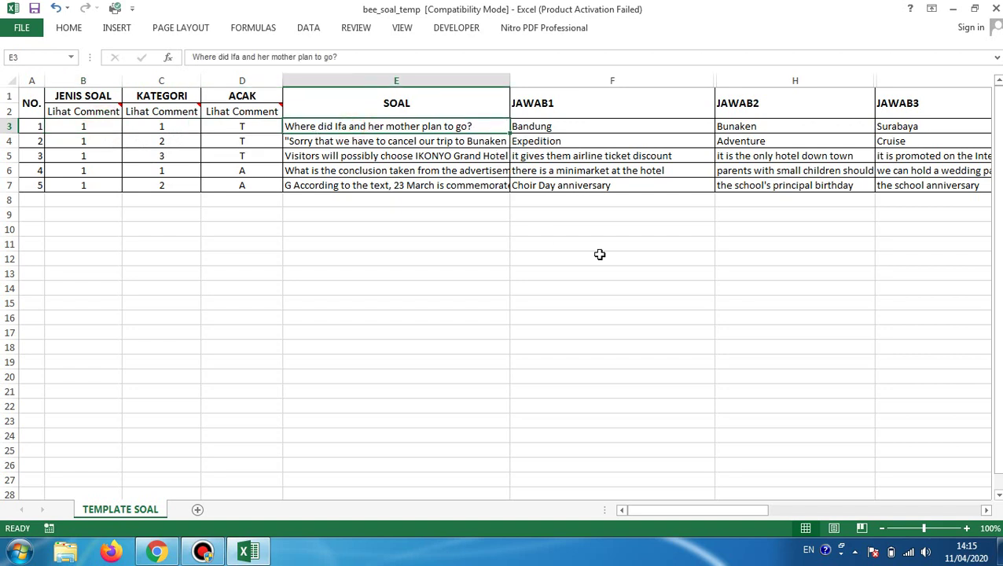
pyautogui.write('Pras')
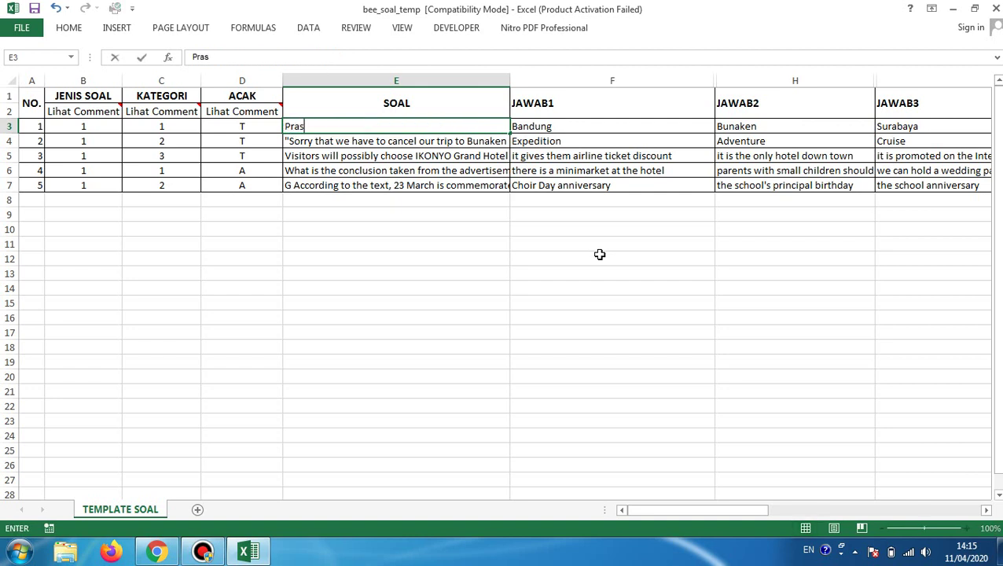
pyautogui.write('a,,,, adalah')
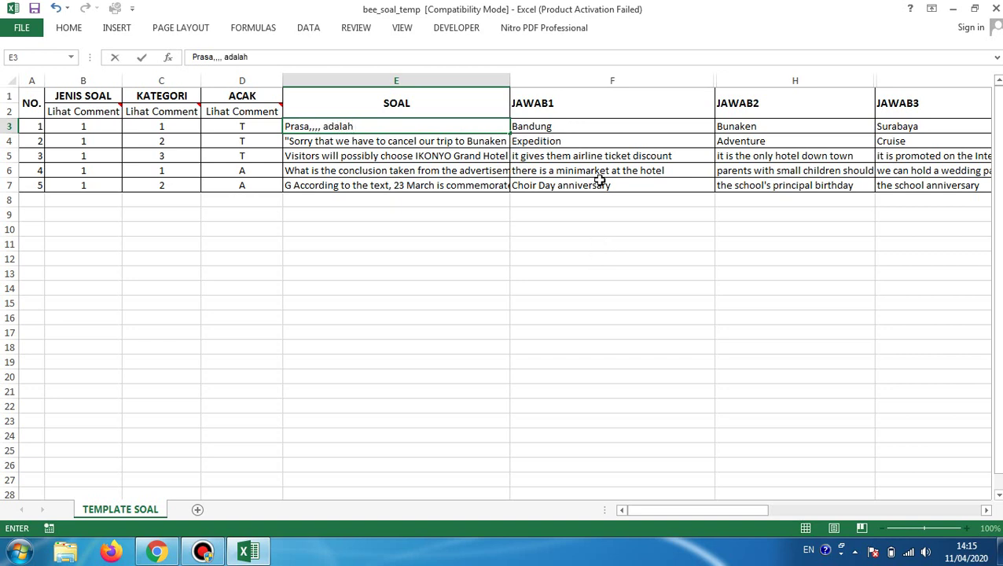
# - Set the first question's answer options to "Cerita" in JAWAB1 and "Fiksi" in JAWAB2
pyautogui.click(552, 126)
pyautogui.press('F2')
pyautogui.write('Cerita')
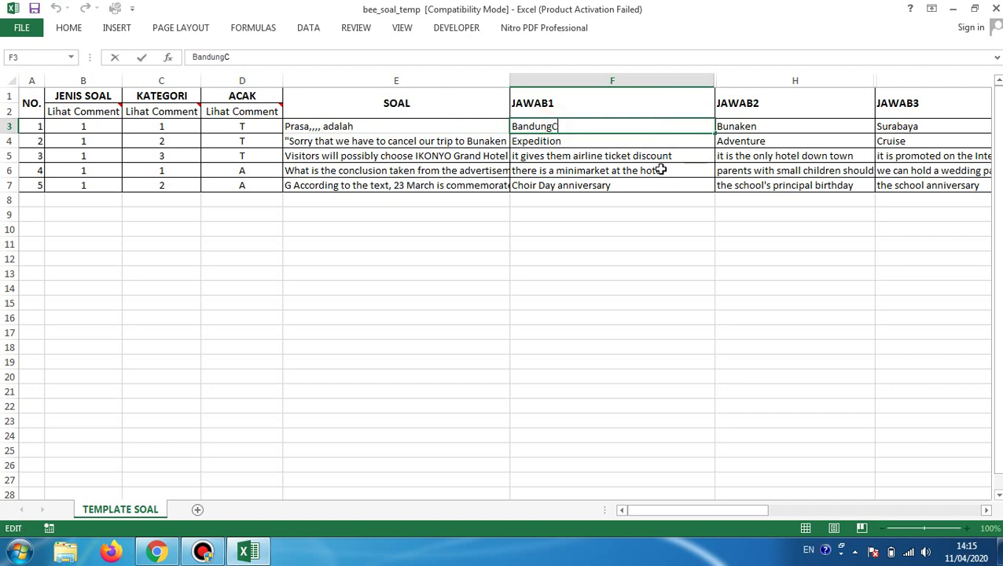
pyautogui.press('BackSpace')
pyautogui.press('BackSpace')
pyautogui.press('BackSpace')
pyautogui.press('BackSpace')
pyautogui.press('BackSpace')
pyautogui.press('BackSpace')
pyautogui.press('BackSpace')
pyautogui.press('BackSpace')
pyautogui.press('BackSpace')
pyautogui.press('BackSpace')
pyautogui.press('BackSpace')
pyautogui.press('BackSpace')
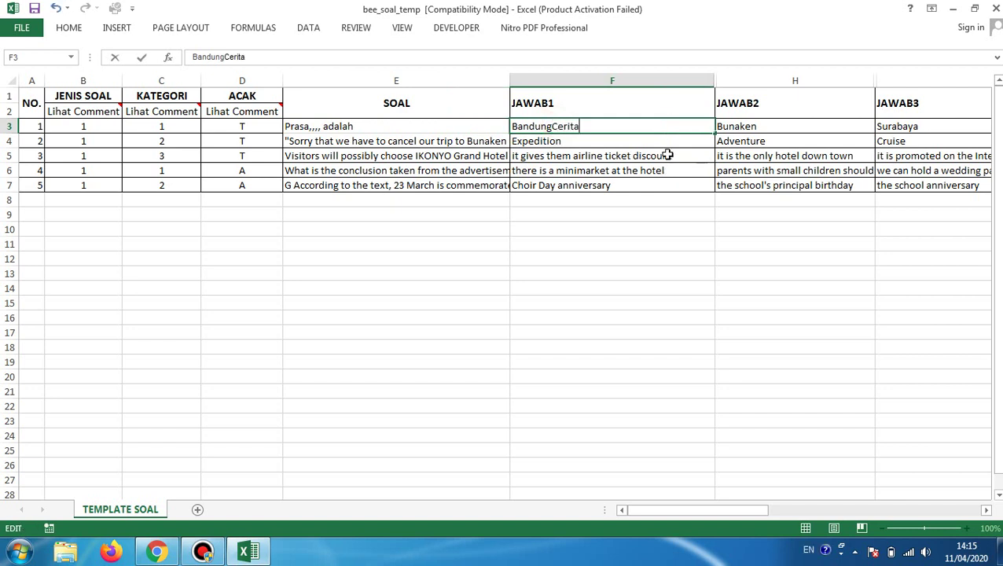
pyautogui.write('C')
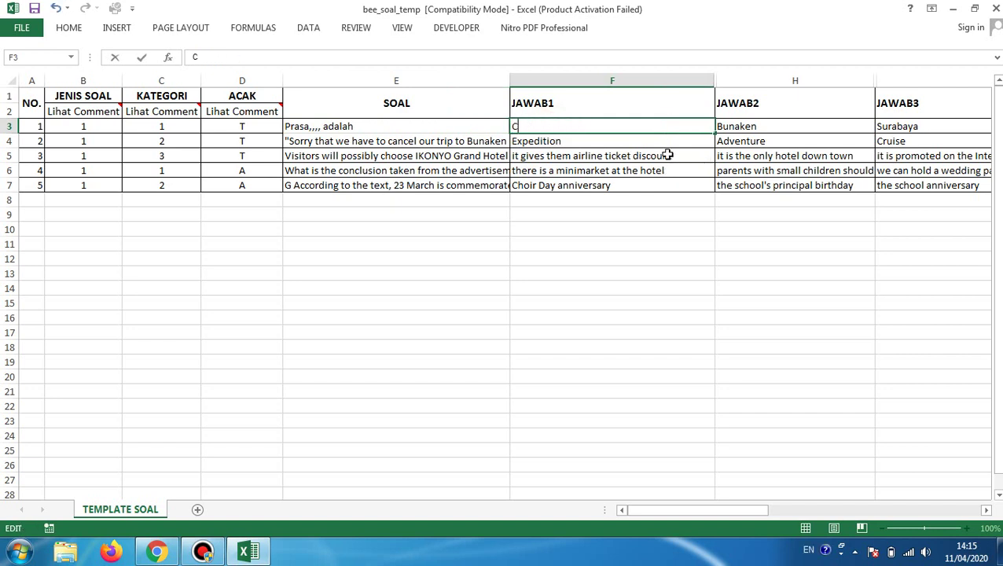
pyautogui.write('erita')
pyautogui.click(799, 125)
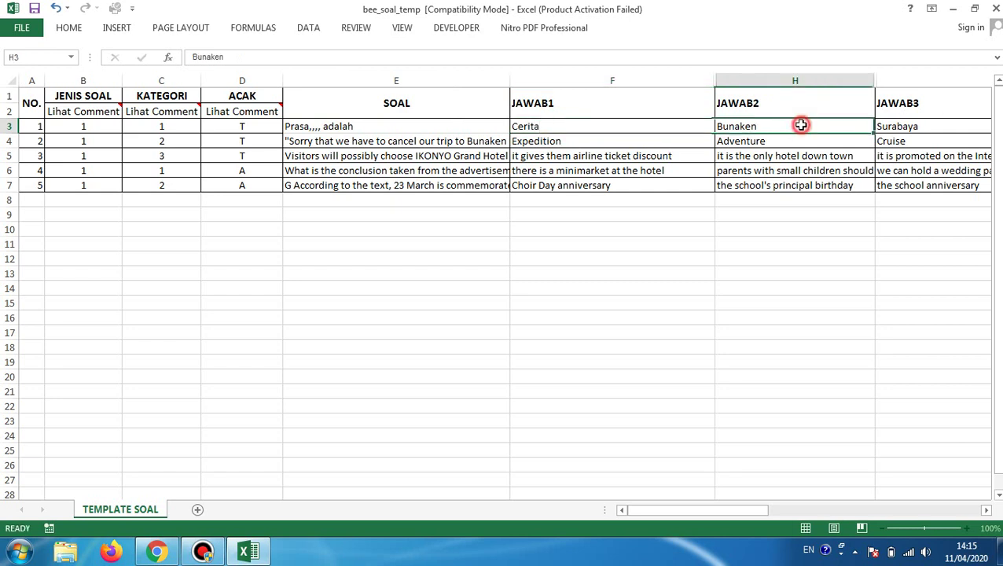
pyautogui.write('Fiksi')
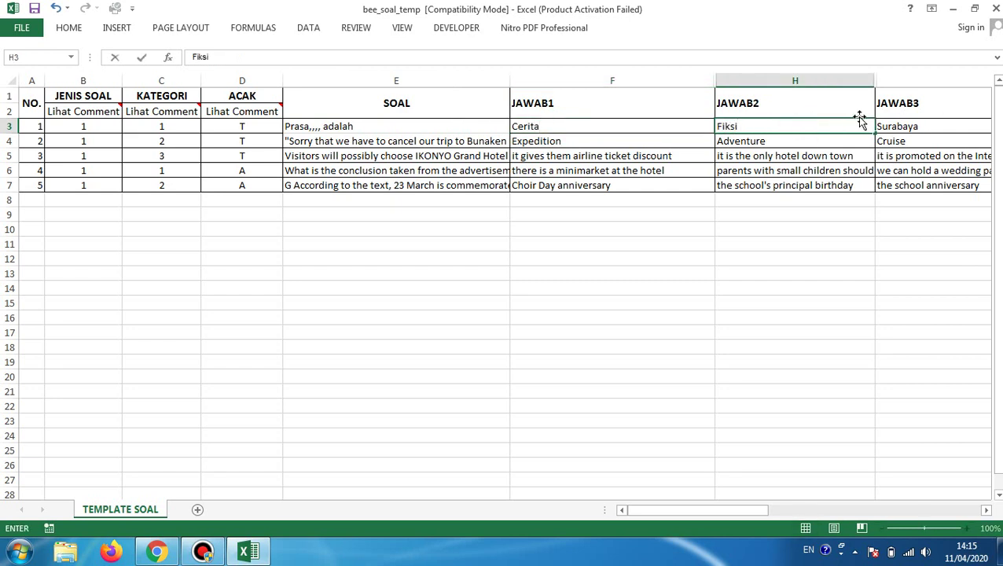
# - Set the first question's third answer option in the JAWAB3 column to "Non Fiksi"
pyautogui.click(899, 126)
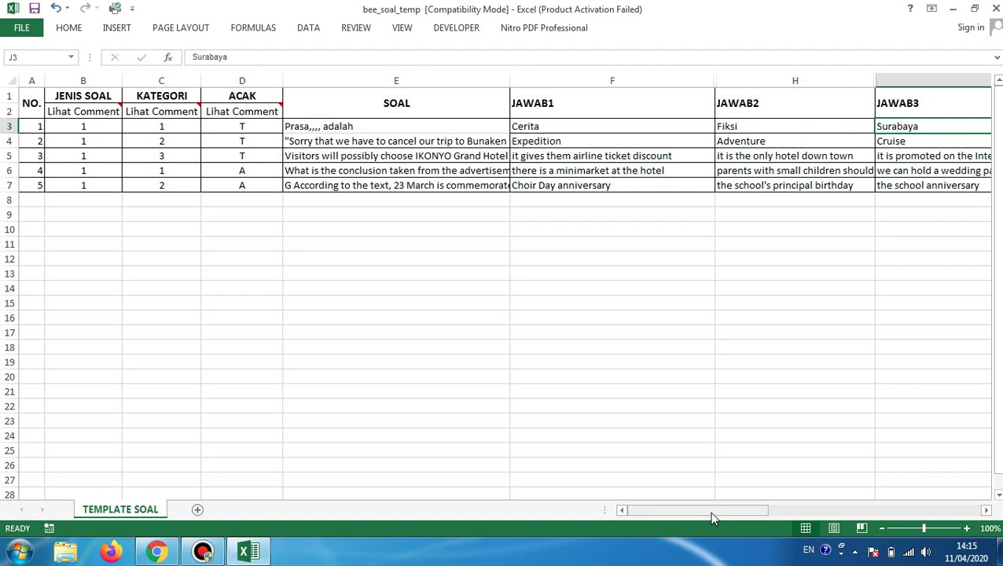
pyautogui.moveTo(759, 510); pyautogui.dragTo(968, 531)
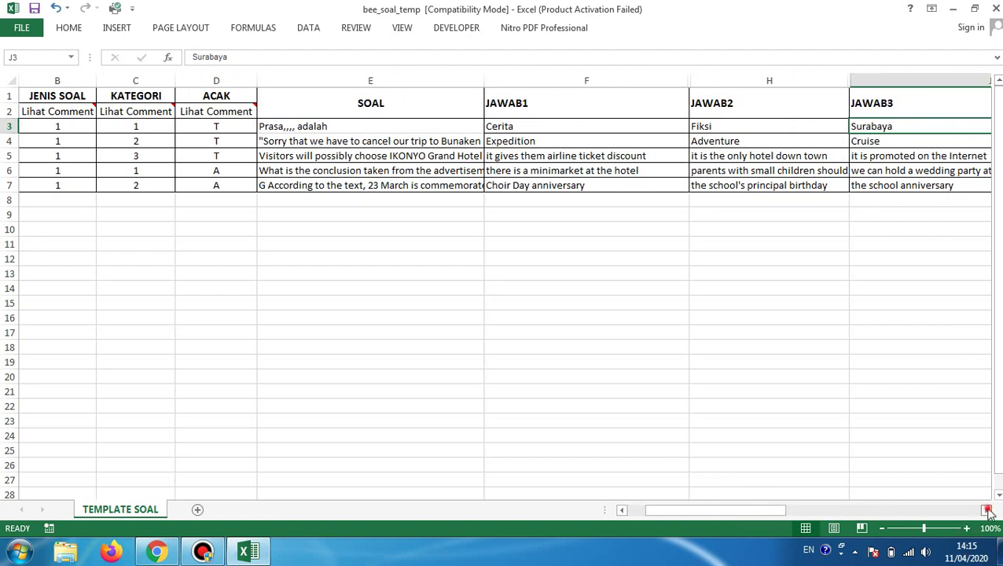
pyautogui.click(987, 510)
pyautogui.click(986, 510)
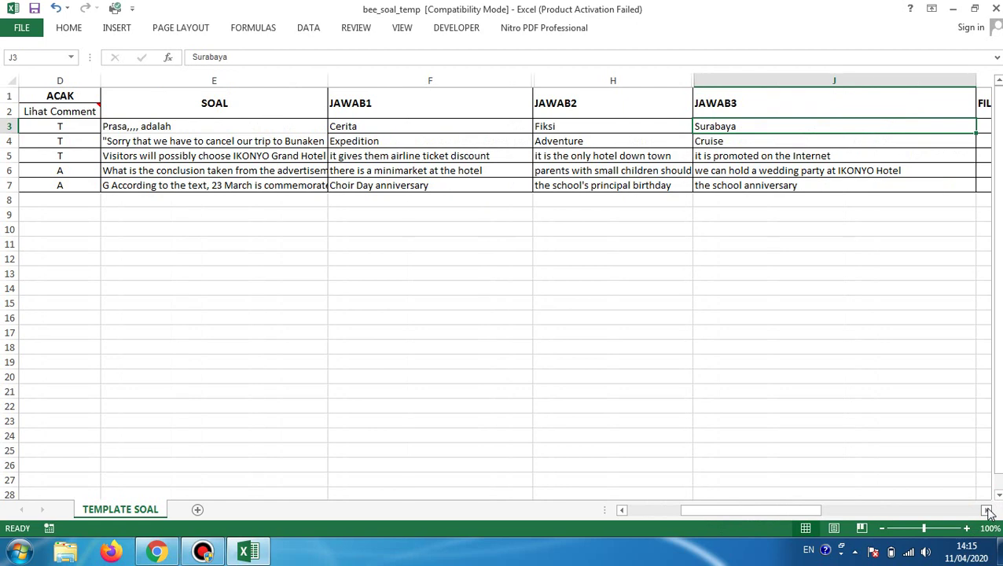
pyautogui.write('Non')
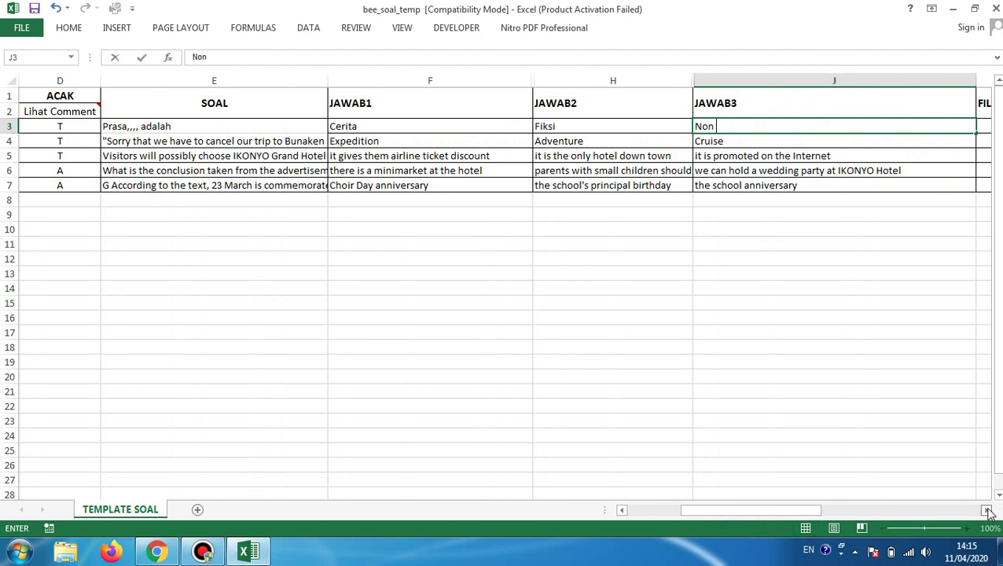
pyautogui.write(' Fiksi')
pyautogui.press('Tab')
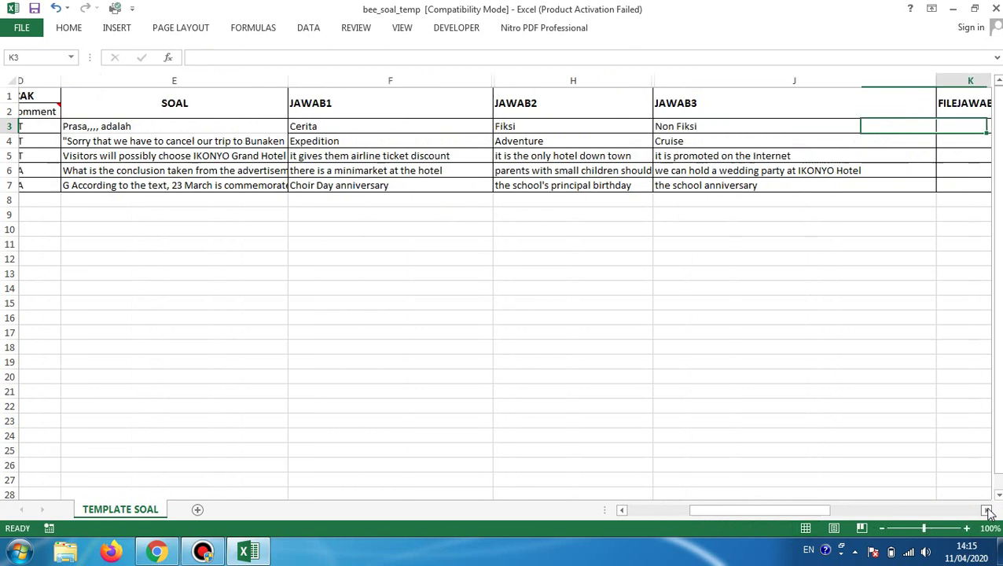
pyautogui.press('Tab')
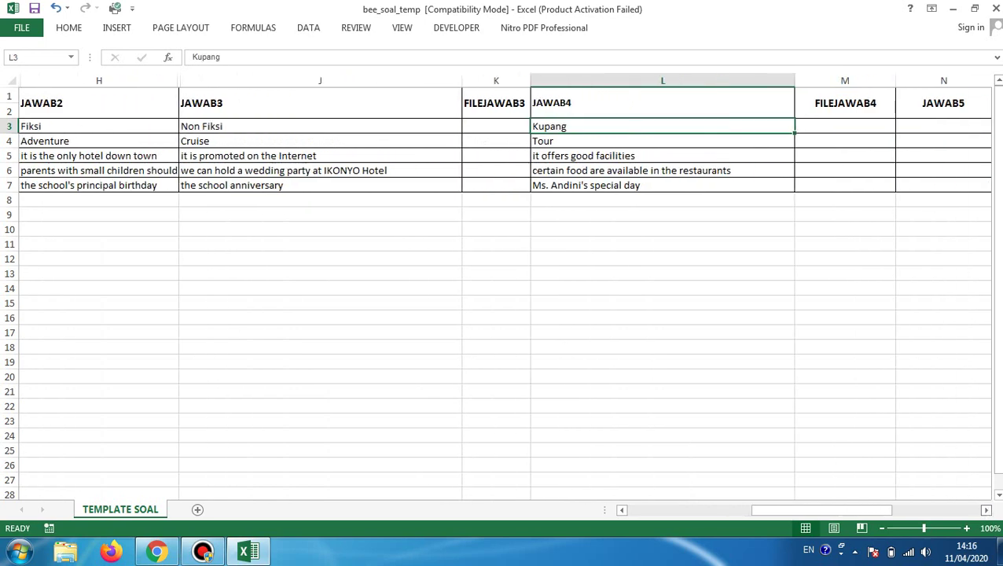
# - Hide the FILEJAWAB3 column and set the first question's JAWAB4 option to "Cerita"
pyautogui.rightClick(497, 81)
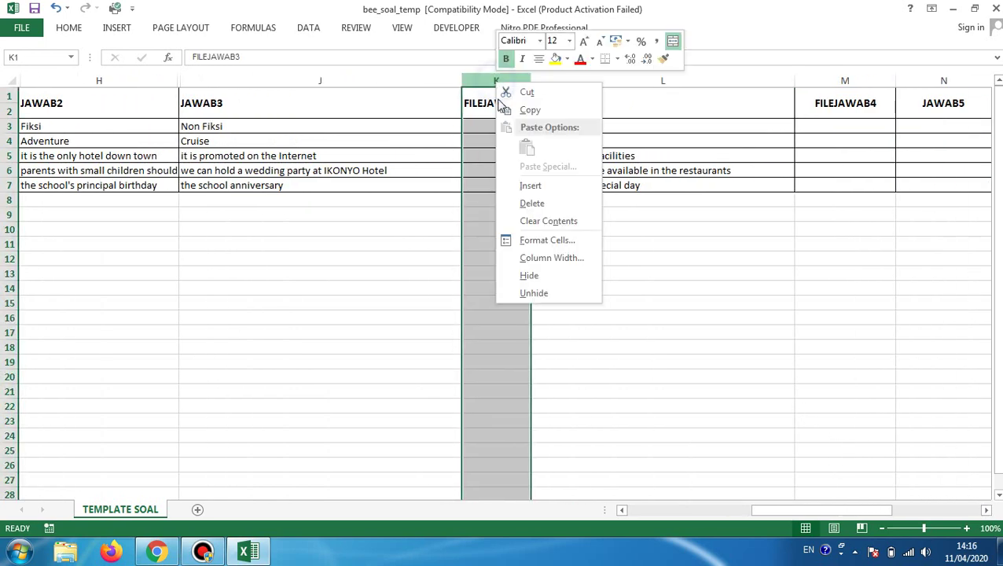
pyautogui.click(539, 275)
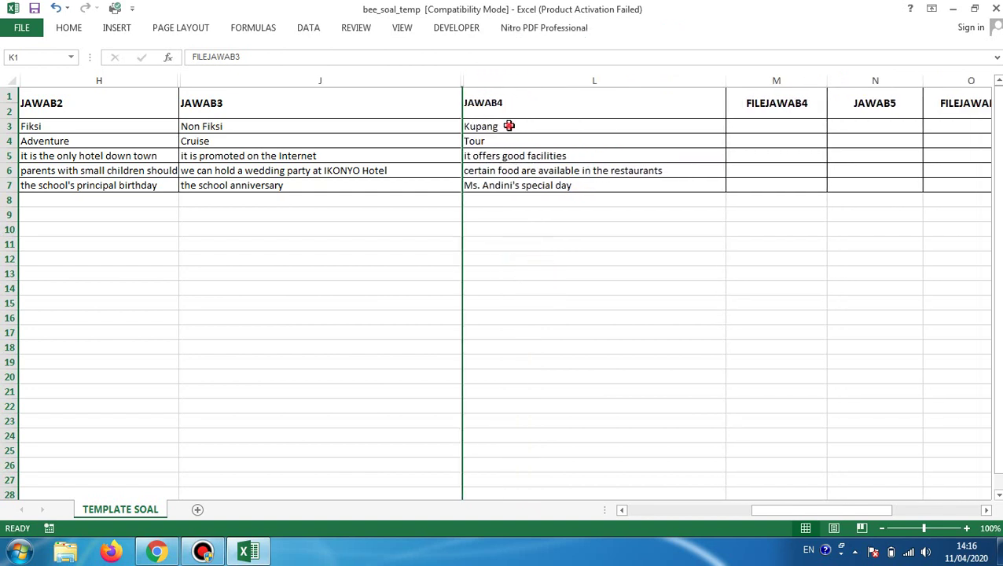
pyautogui.click(508, 125)
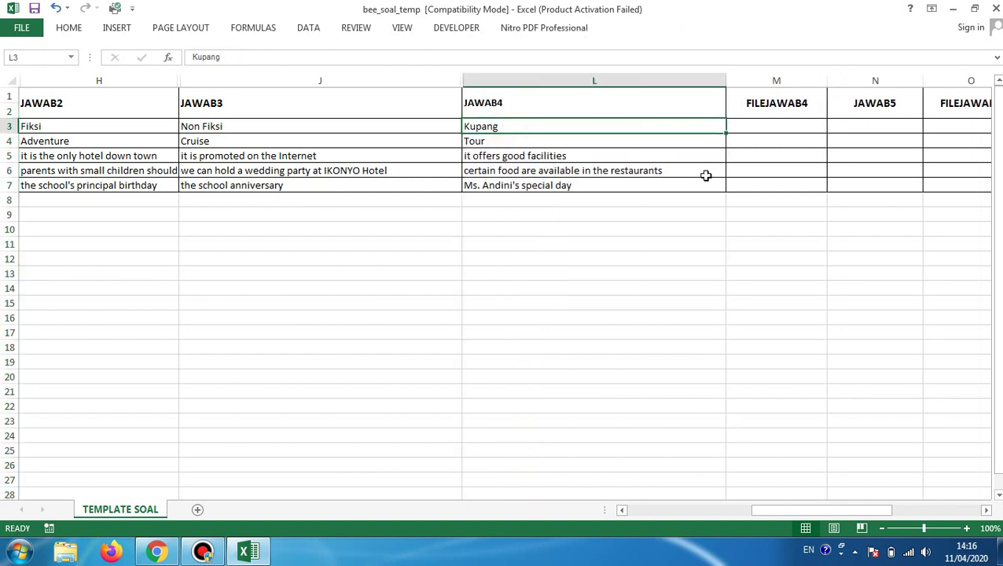
pyautogui.write('Cerita')
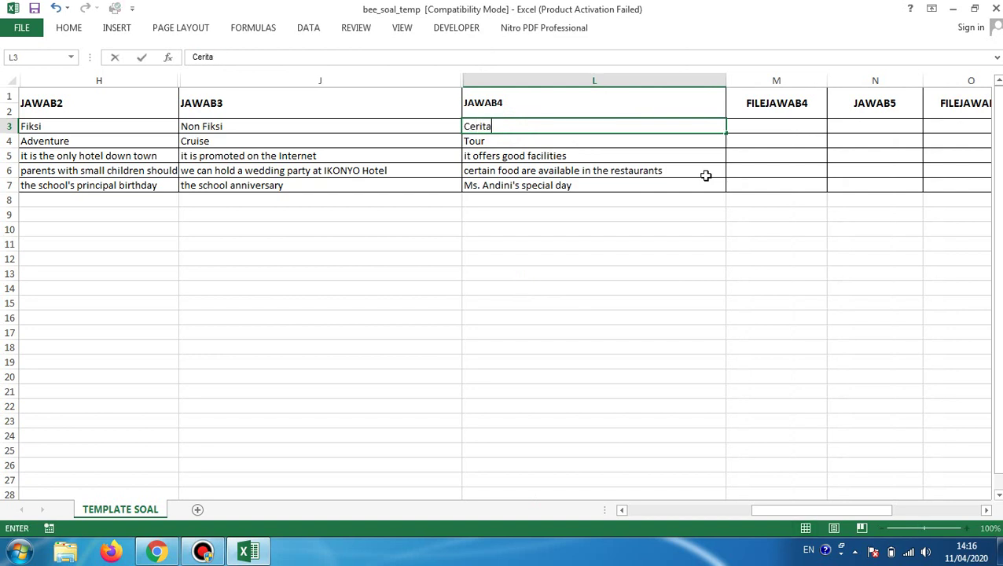
# - Hide the FILEJAWAB4 column and enter "Karanagn" as the first question's JAWAB5 option
pyautogui.click(757, 103)
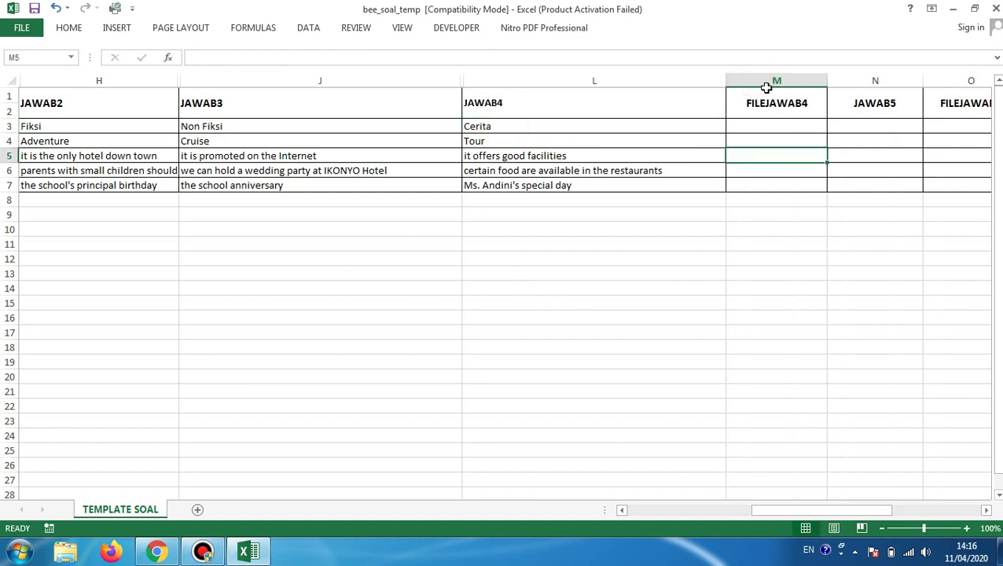
pyautogui.click(766, 81)
pyautogui.rightClick(766, 82)
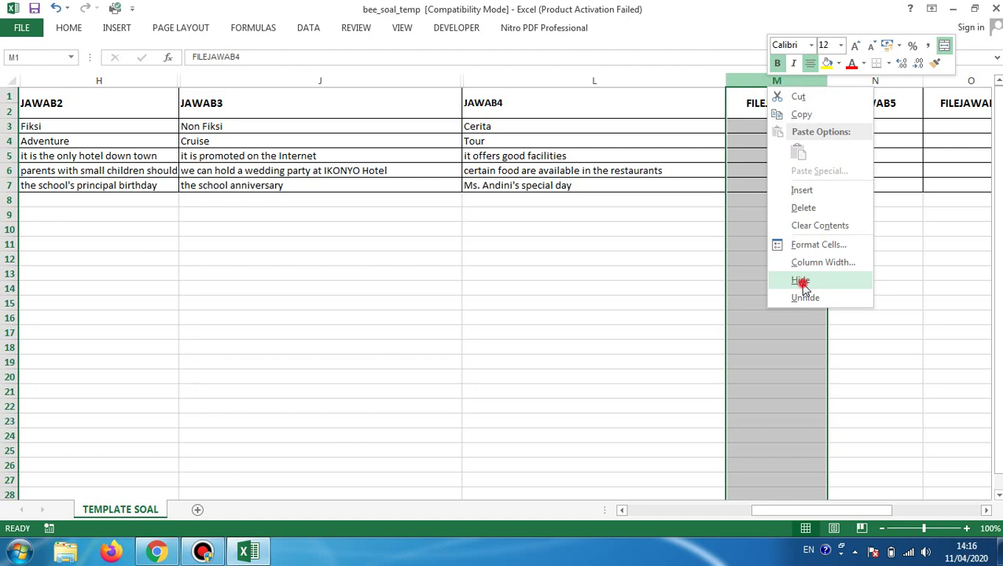
pyautogui.click(803, 288)
pyautogui.click(760, 126)
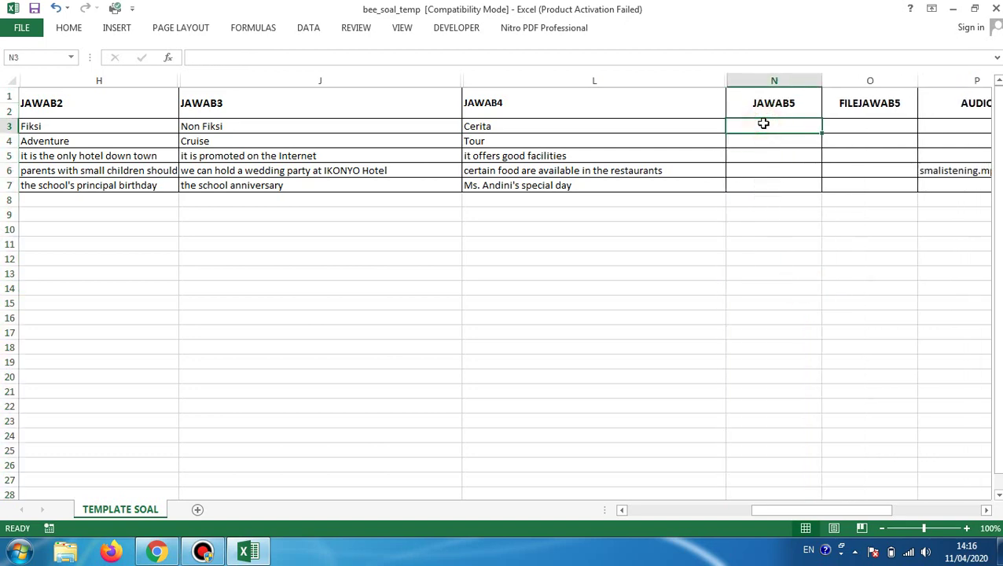
pyautogui.write('Karanagn')
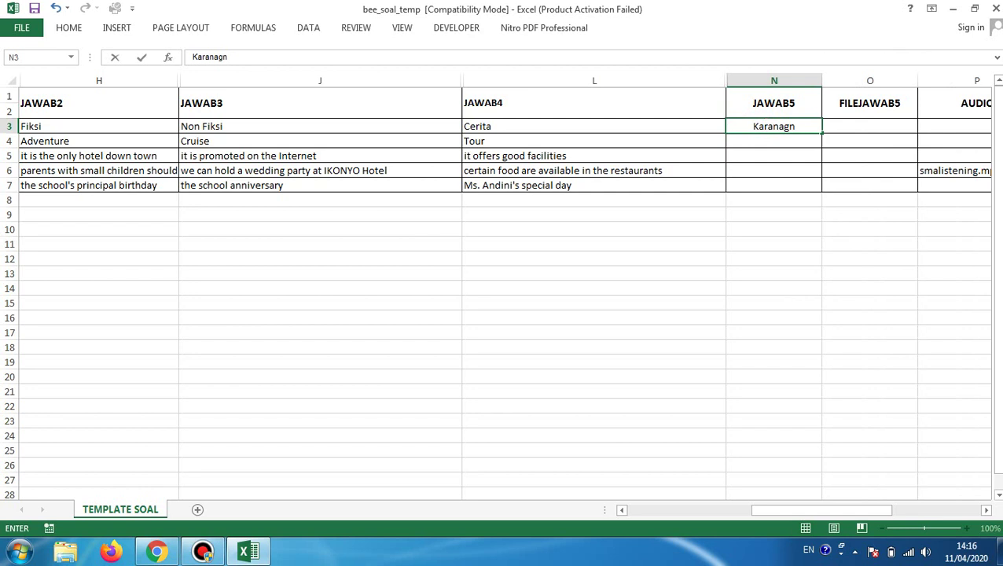
# - Hide the FILEJAWAB5 column beside JAWAB5
pyautogui.click(880, 79)
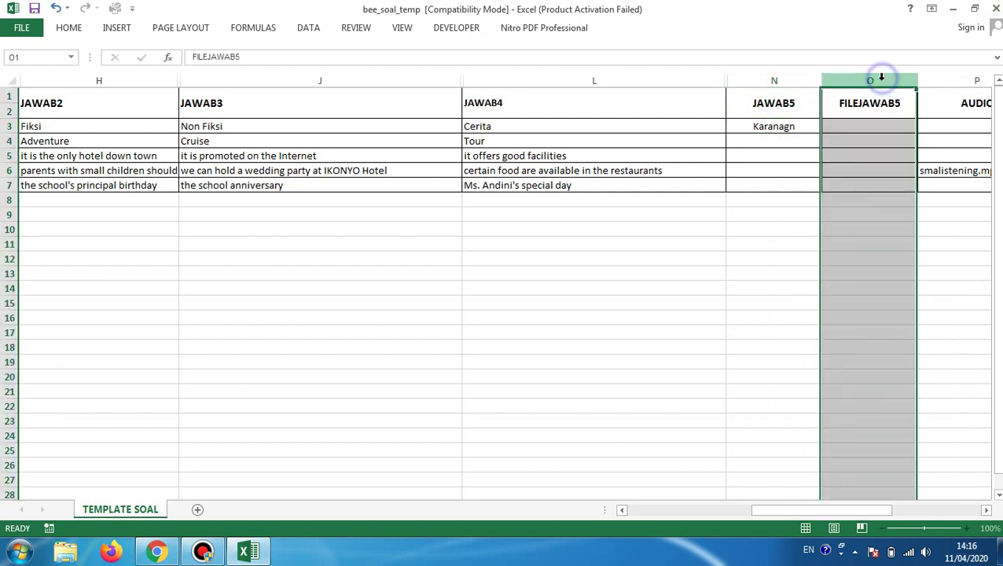
pyautogui.rightClick(881, 78)
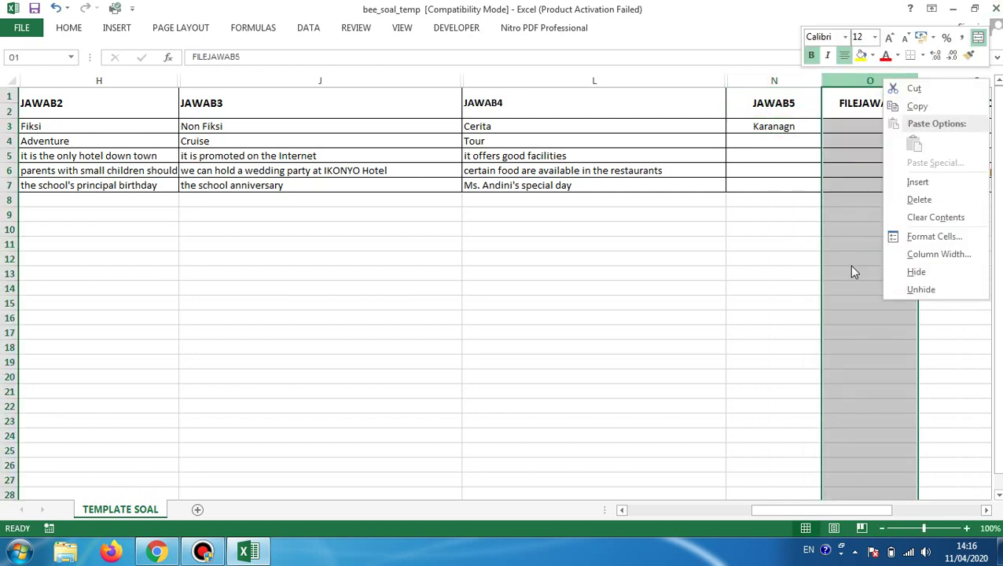
pyautogui.click(915, 271)
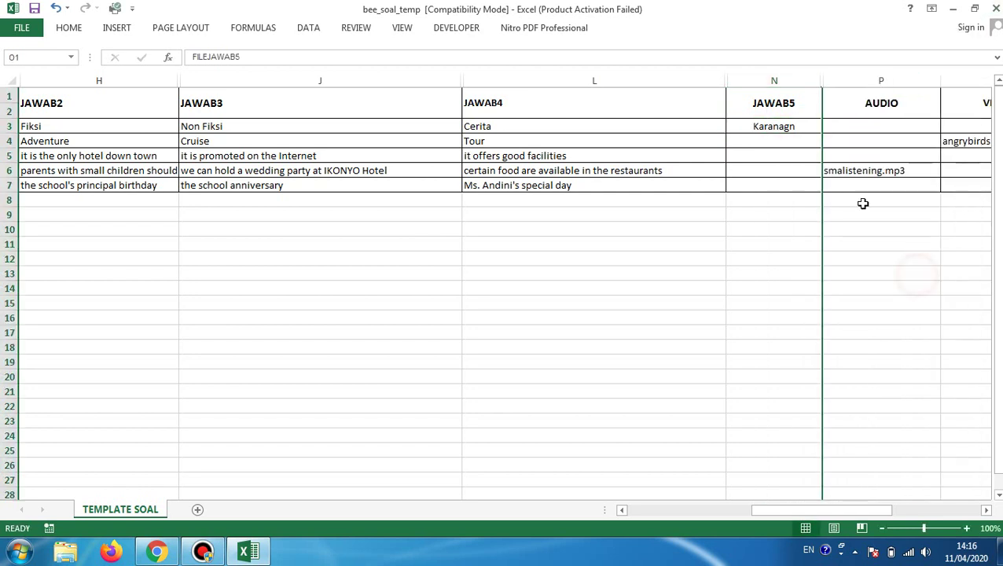
# - Hide the media columns P to R, from AUDIO through GAMBAR
pyautogui.click(869, 507)
pyautogui.moveTo(869, 507); pyautogui.dragTo(920, 513)
pyautogui.moveTo(731, 72)
pyautogui.mouseDown()
pyautogui.moveTo(837, 78)
pyautogui.moveTo(733, 75)
pyautogui.mouseUp()
pyautogui.hotkey('shift', 'F10')
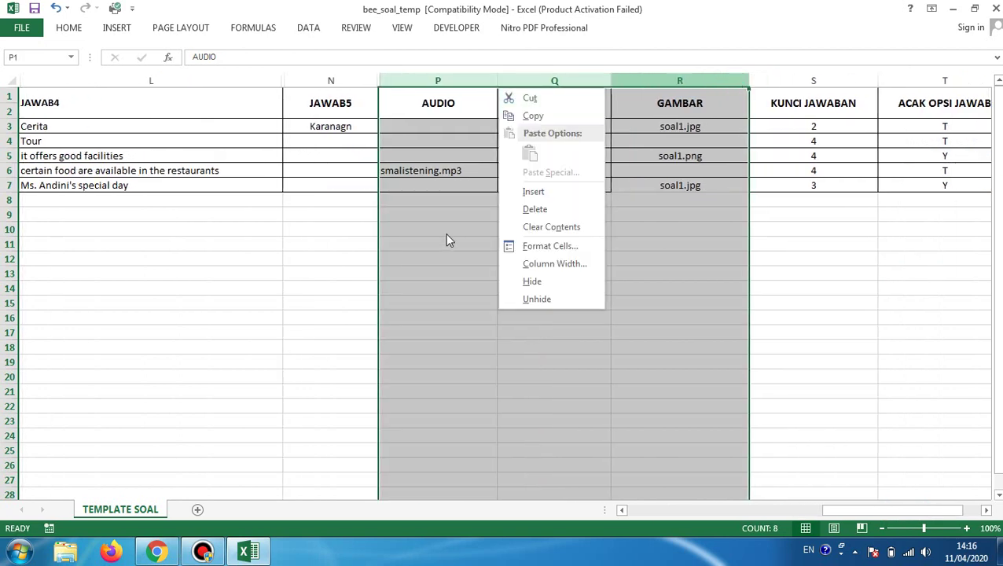
pyautogui.click(533, 283)
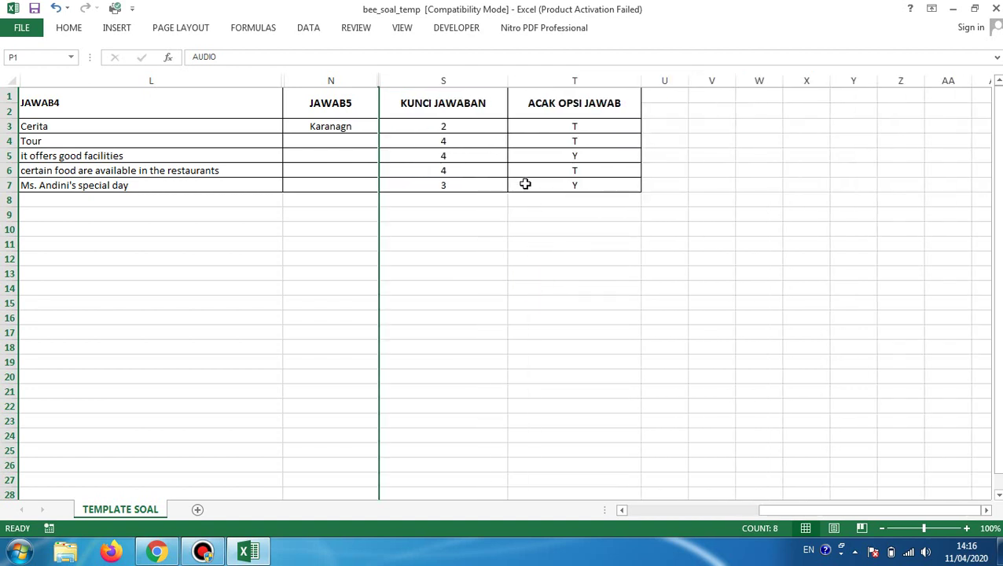
# - Review the answer key numbers in the KUNCI JAWABAN column for the listed questions
pyautogui.click(460, 126)
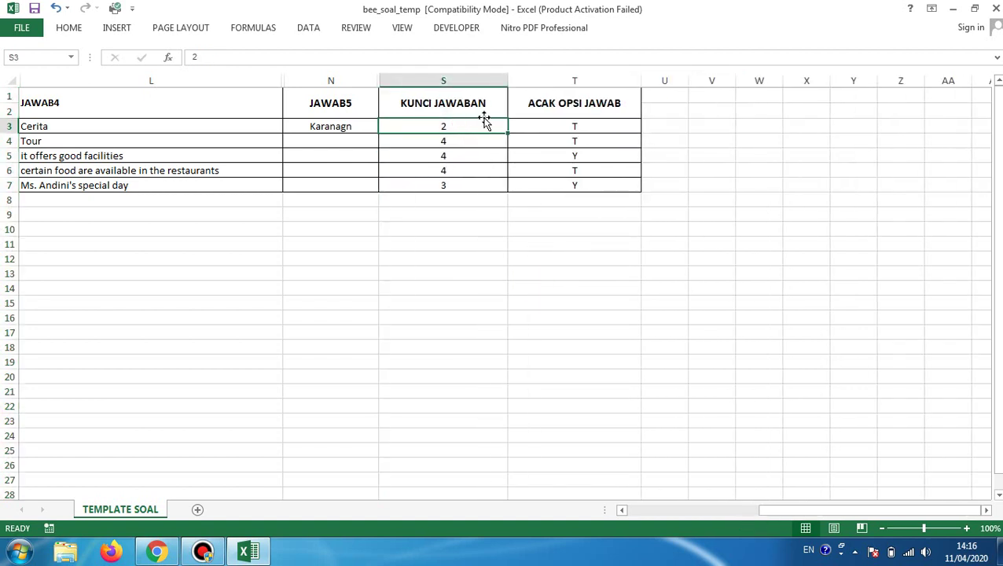
pyautogui.click(482, 102)
pyautogui.click(461, 126)
pyautogui.click(453, 136)
pyautogui.click(454, 171)
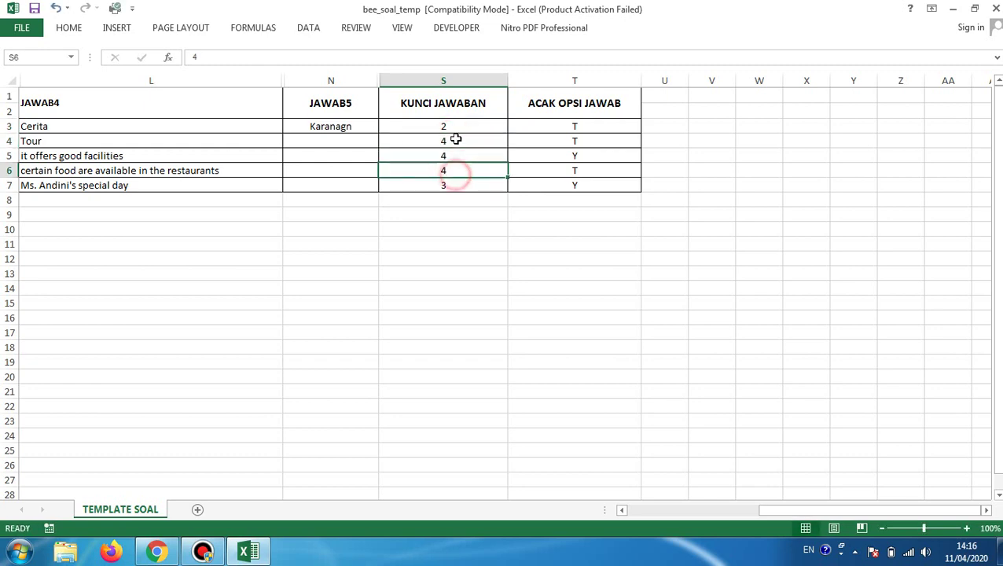
pyautogui.click(455, 128)
# - Set the first question's ACAK OPSI JAWAB value to Y
pyautogui.click(579, 127)
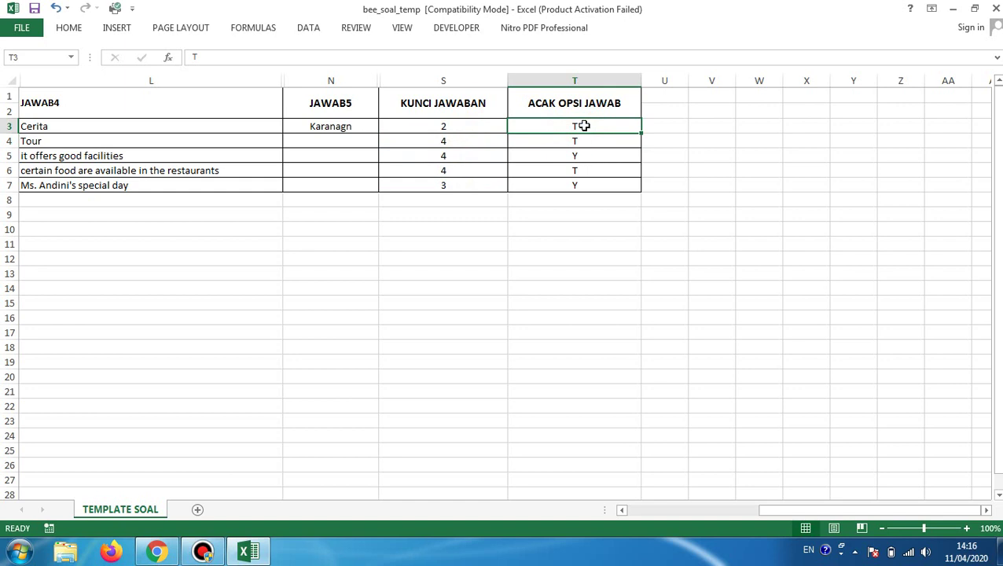
pyautogui.click(578, 155)
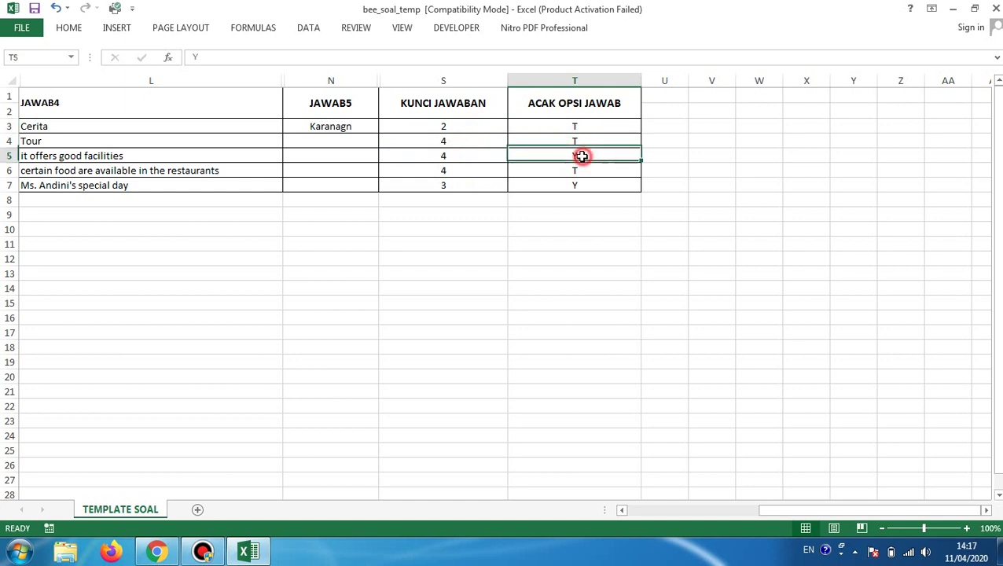
pyautogui.click(579, 125)
pyautogui.write('Y')
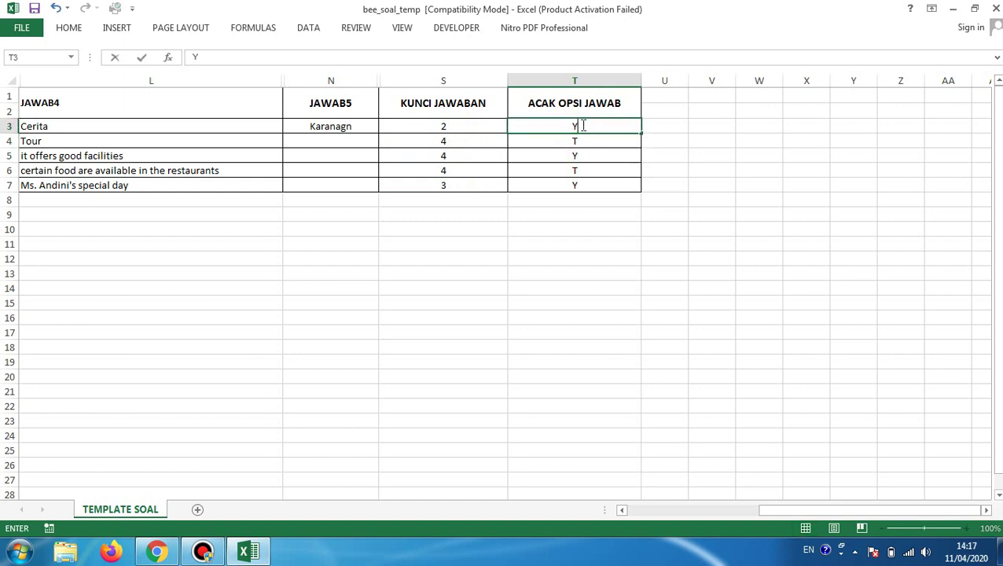
pyautogui.press('Return')
# - Copy the first question's ACAK OPSI JAWAB value to questions 2 to 5
pyautogui.click(580, 125)
pyautogui.hotkey('ctrl', 'c')
pyautogui.press('Down')
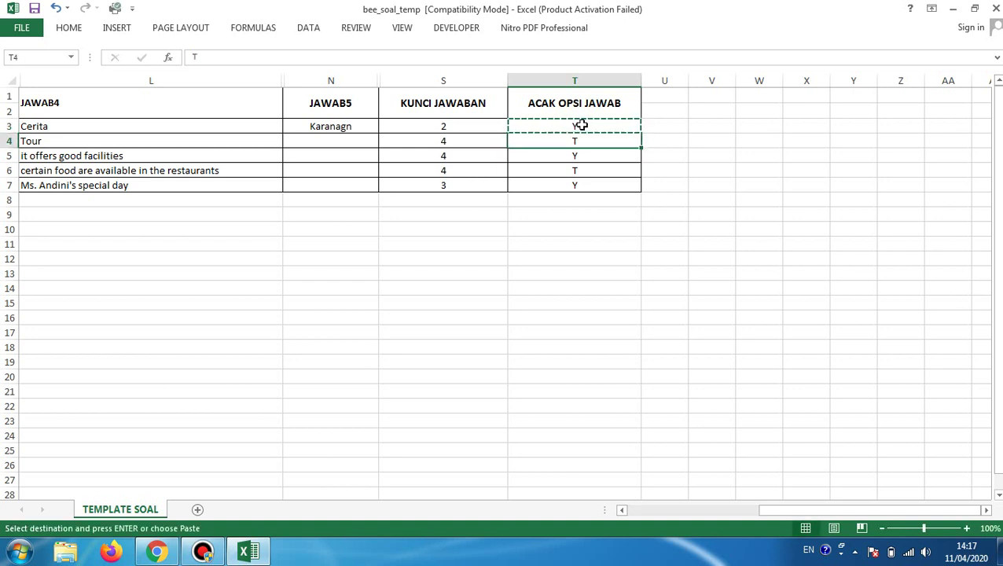
pyautogui.hotkey('shift', 'Down')
pyautogui.hotkey('shift', 'Down')
pyautogui.hotkey('shift', 'Down')
pyautogui.press('Return')
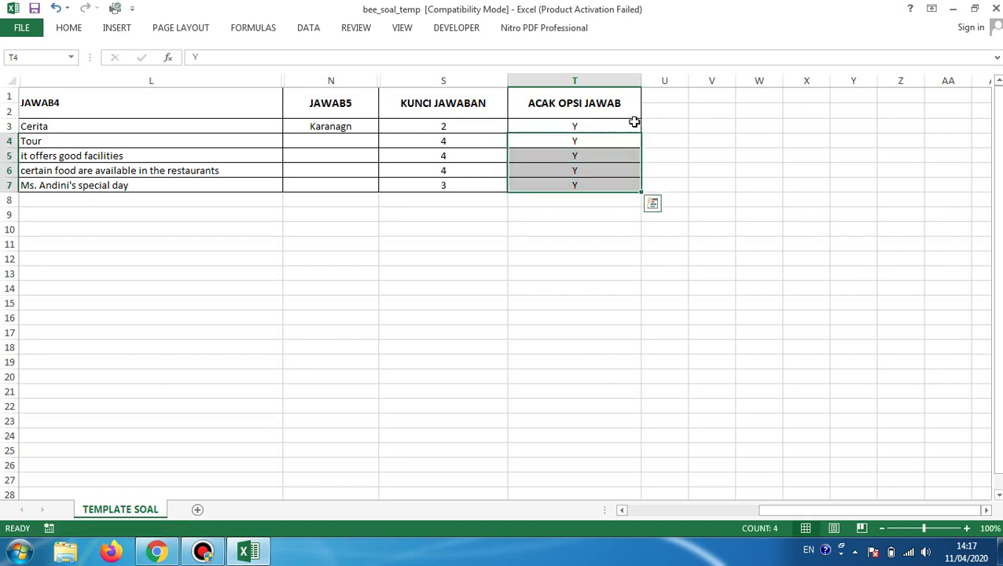
# - Clear the sample contents of questions 2 to 5 from the SOAL column through ACAK OPSI JAWAB
pyautogui.press('Left')
pyautogui.press('Left')
pyautogui.press('Left')
pyautogui.press('Left')
pyautogui.press('Left')
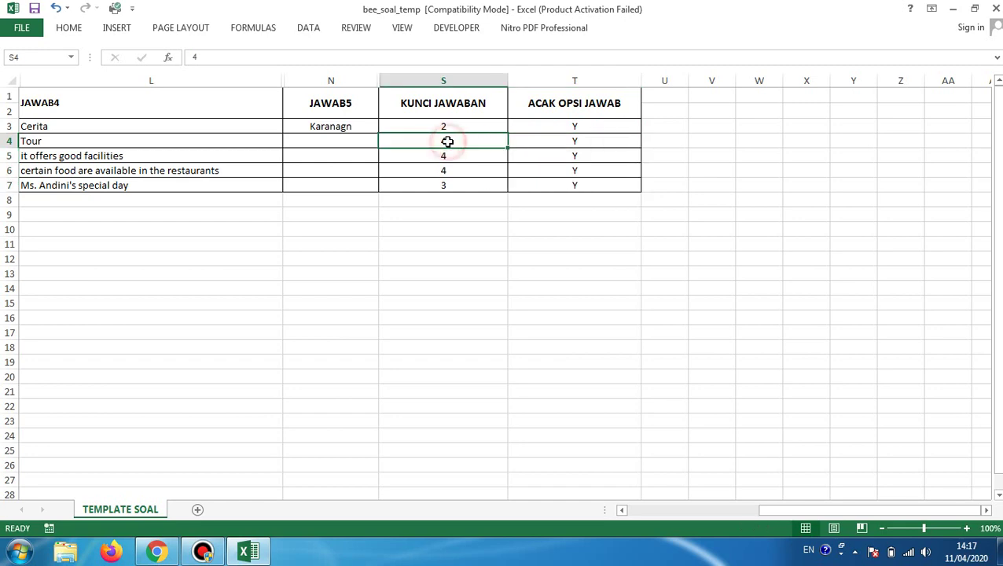
pyautogui.press('Left')
pyautogui.press('Left')
pyautogui.press('Left')
pyautogui.press('Left')
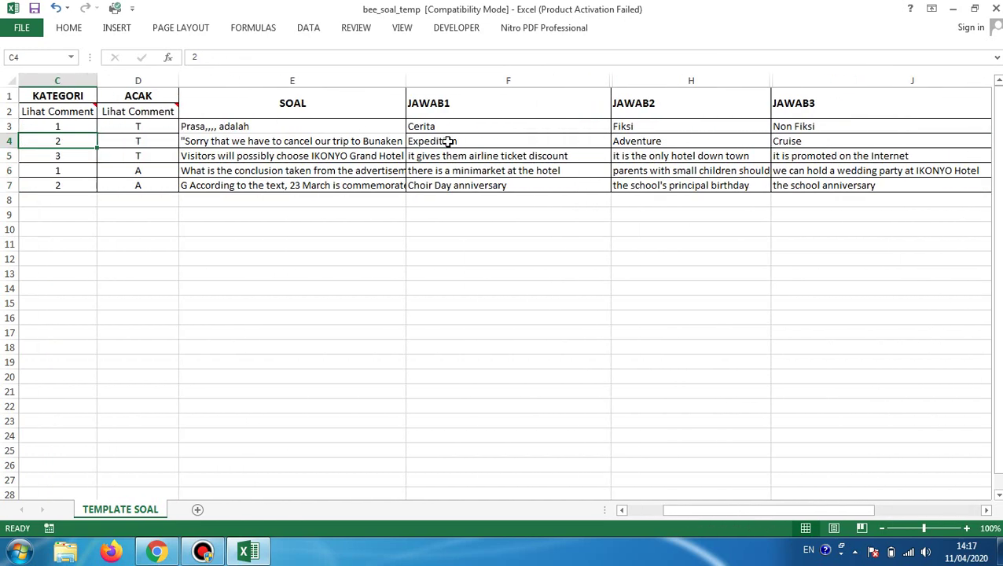
pyautogui.press('Right')
pyautogui.press('Right')
pyautogui.hotkey('shift', 'Down')
pyautogui.hotkey('shift', 'Down')
pyautogui.hotkey('shift', 'Down')
pyautogui.hotkey('shift', 'Right')
pyautogui.hotkey('shift', 'Right')
pyautogui.hotkey('shift', 'Right')
pyautogui.hotkey('shift', 'Right')
pyautogui.hotkey('shift', 'Right')
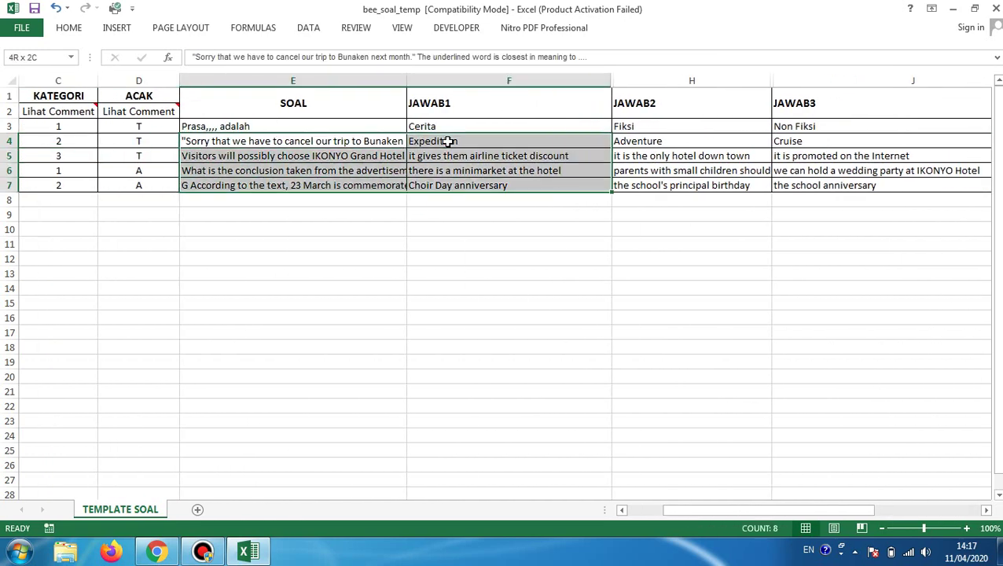
pyautogui.hotkey('shift', 'Right')
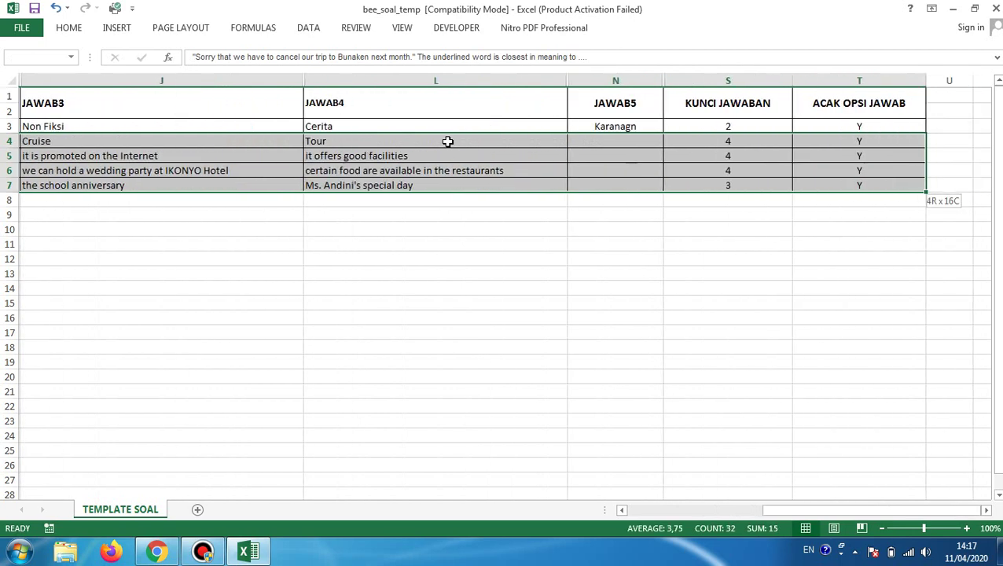
pyautogui.press('Delete')
# - Enter "Bahsa buayda inodeosnea" as the second question's text and "Baha indoensia" as its JAWAB1 option
pyautogui.click(447, 140)
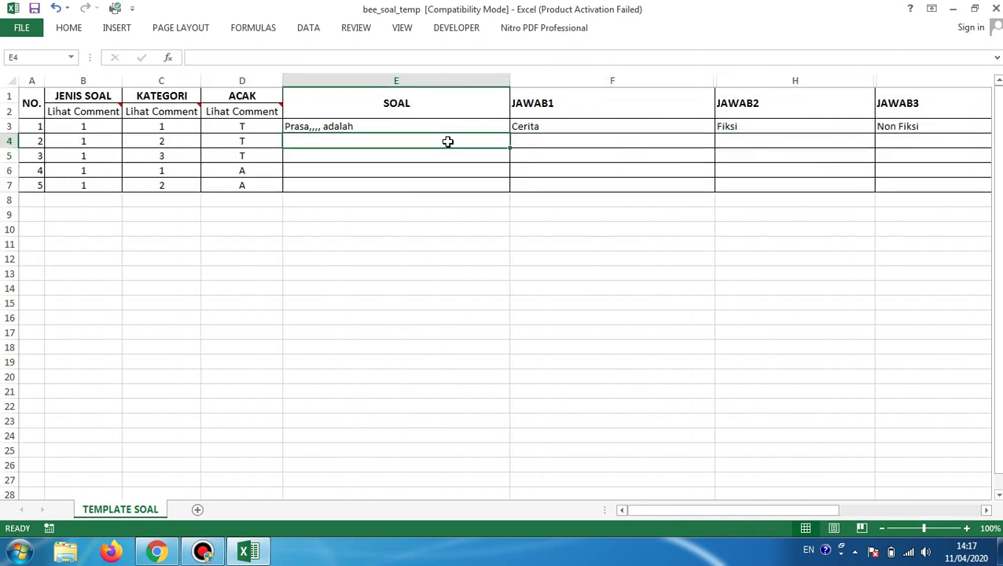
pyautogui.write('Bahsa')
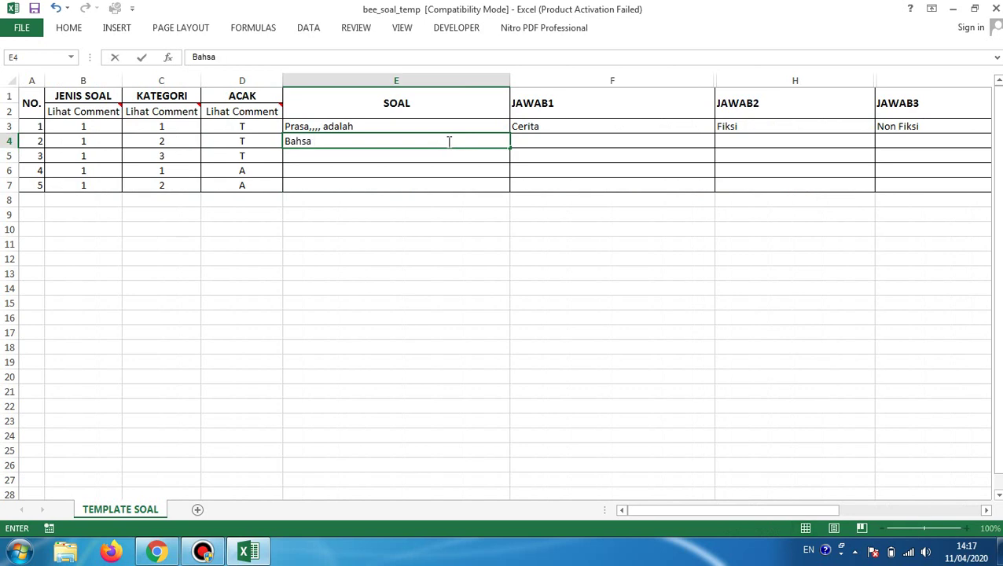
pyautogui.write(' buayda inodeosnea')
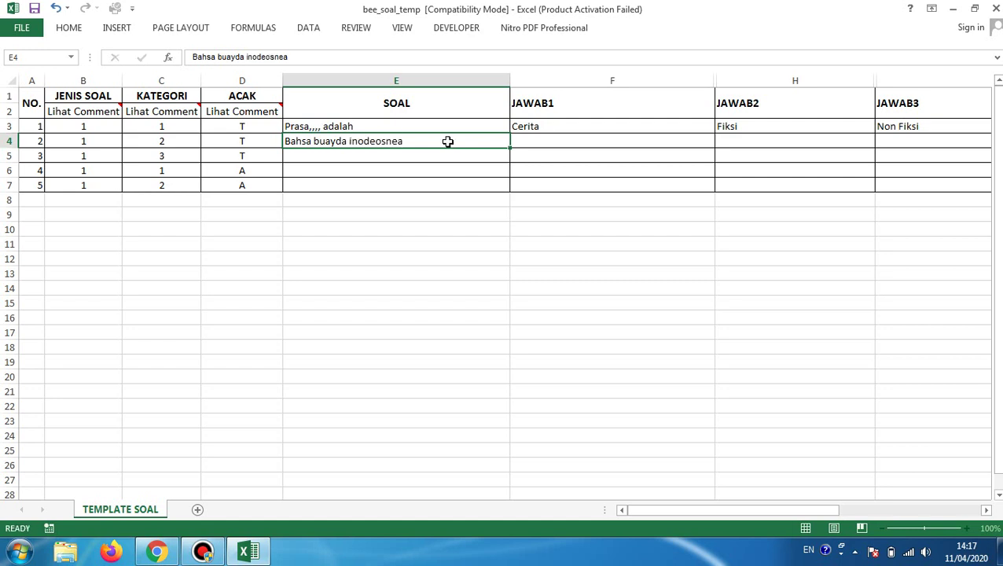
pyautogui.press('Tab')
pyautogui.write('B')
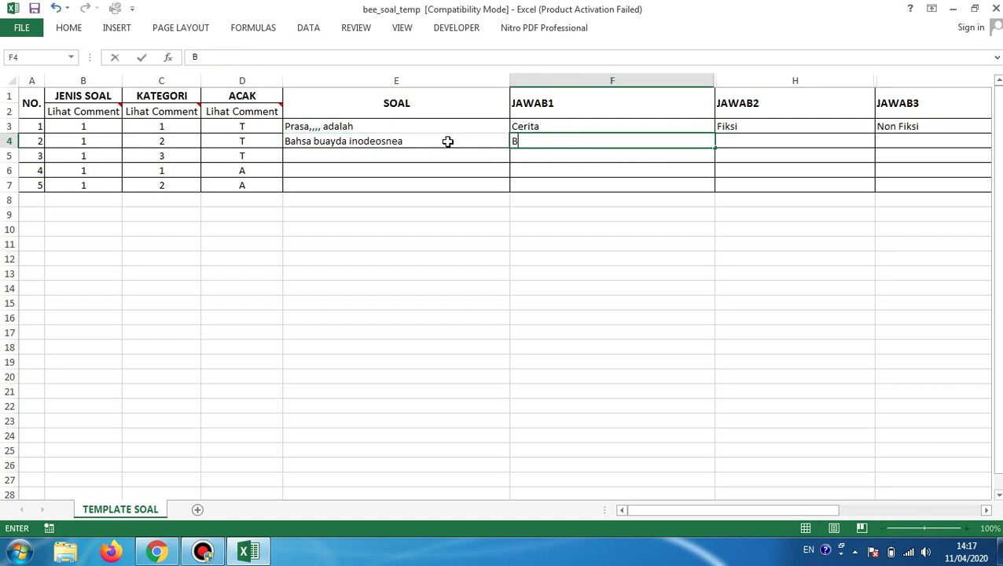
pyautogui.write('aha indoensia')
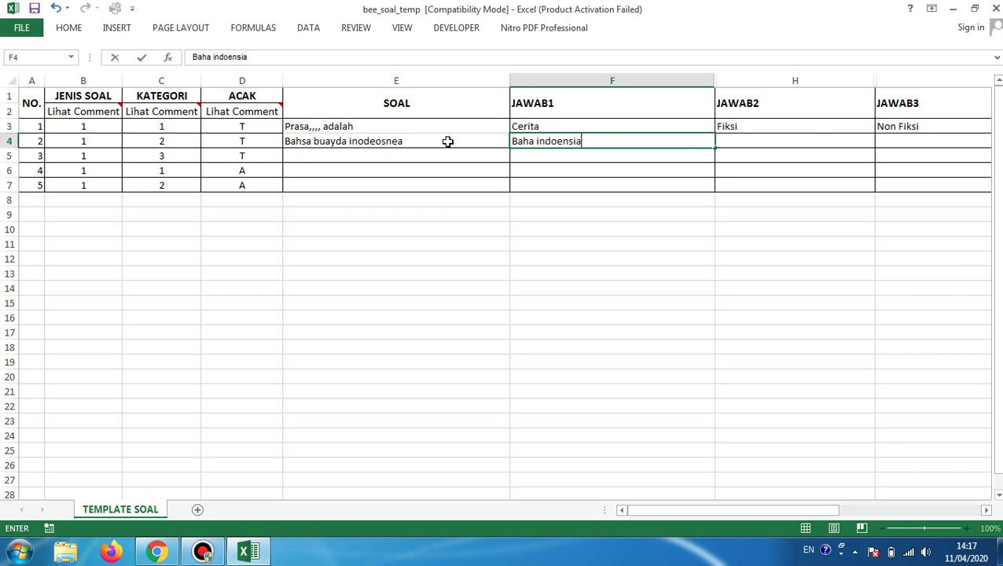
# - Enter "Sunda", "Dayak", "Primitf" and "Baduy" as the second question's JAWAB2 to JAWAB5 options
pyautogui.press('Tab')
pyautogui.write('Sunda')
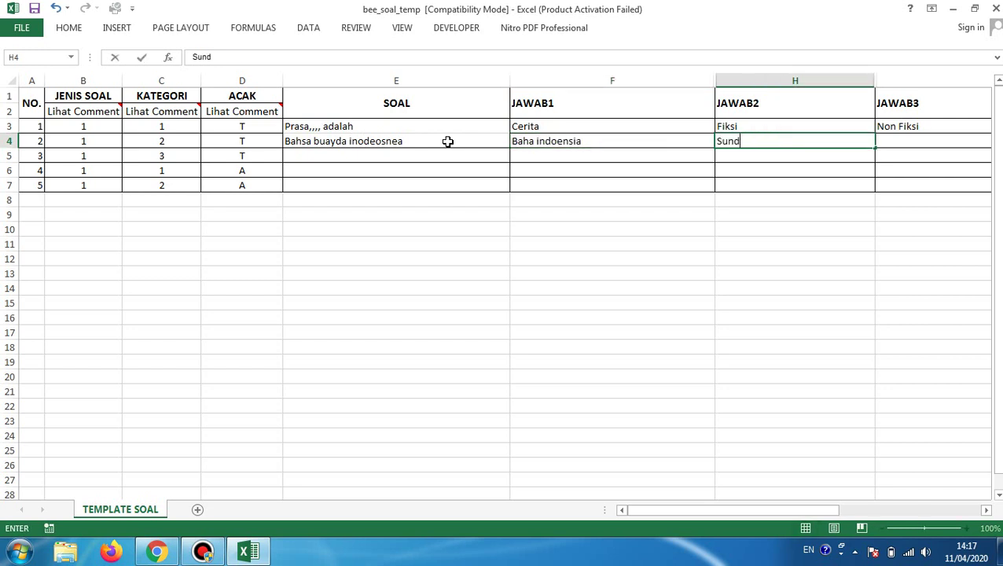
pyautogui.press('Tab')
pyautogui.write('Day')
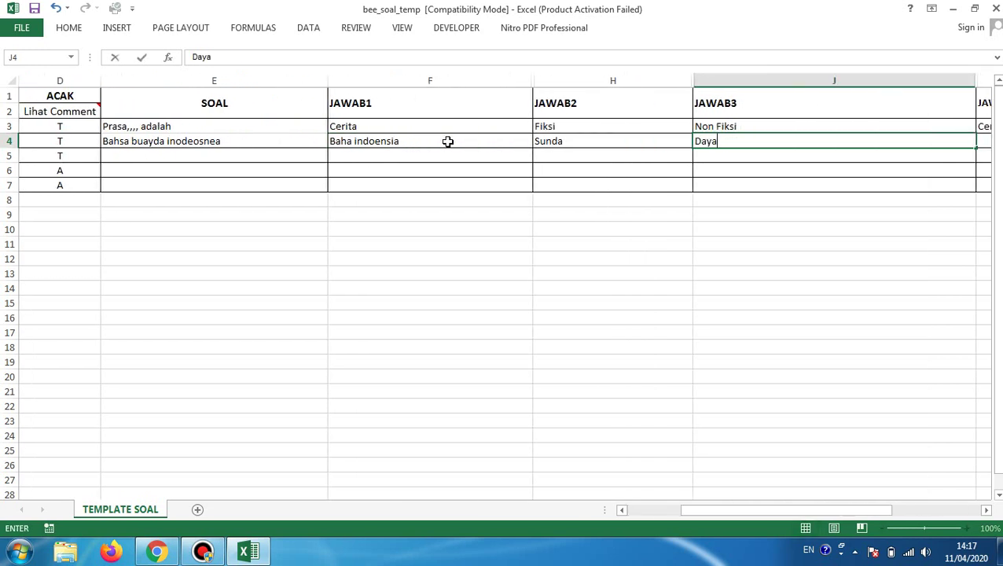
pyautogui.write('ak')
pyautogui.press('Tab')
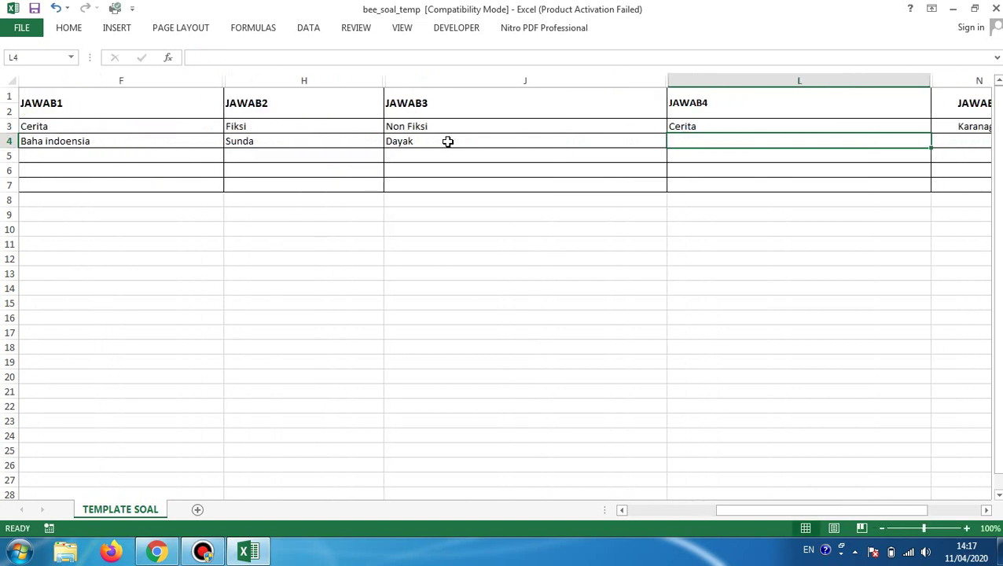
pyautogui.write('Primitf')
pyautogui.press('Tab')
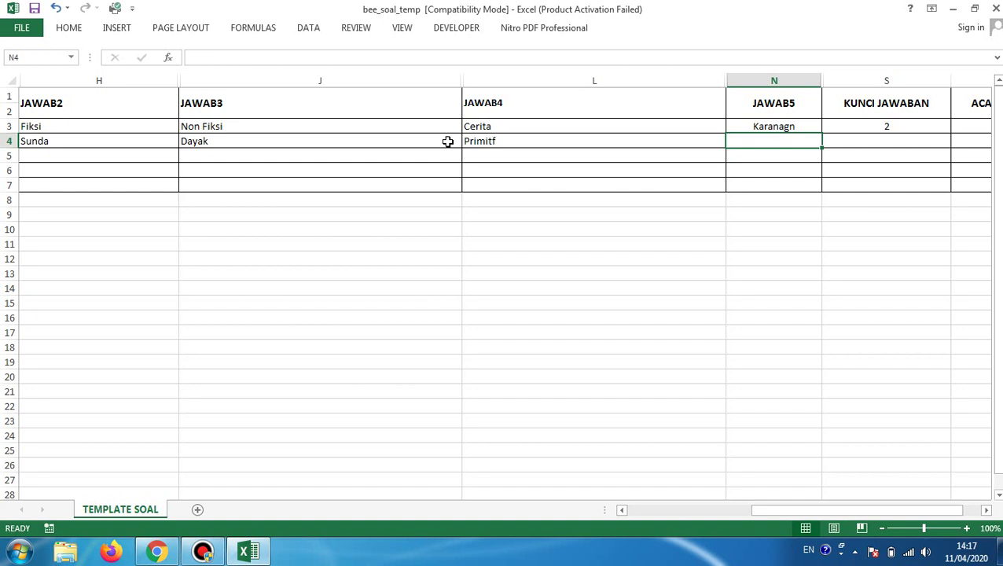
pyautogui.write('Baduy')
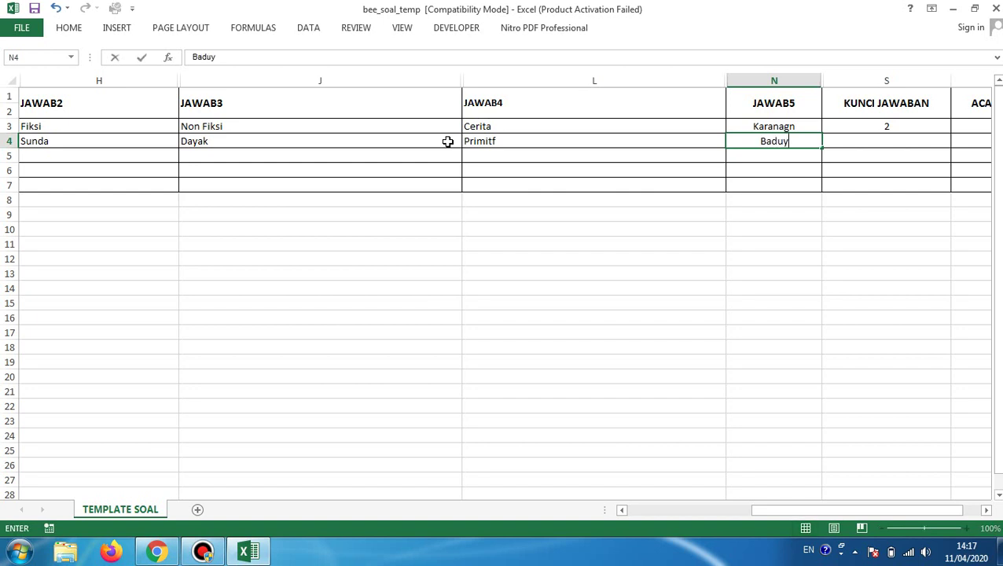
# - Set the second question's KUNCI JAWABAN value to 3
pyautogui.press('Tab')
pyautogui.hscroll(1, 447, 140)
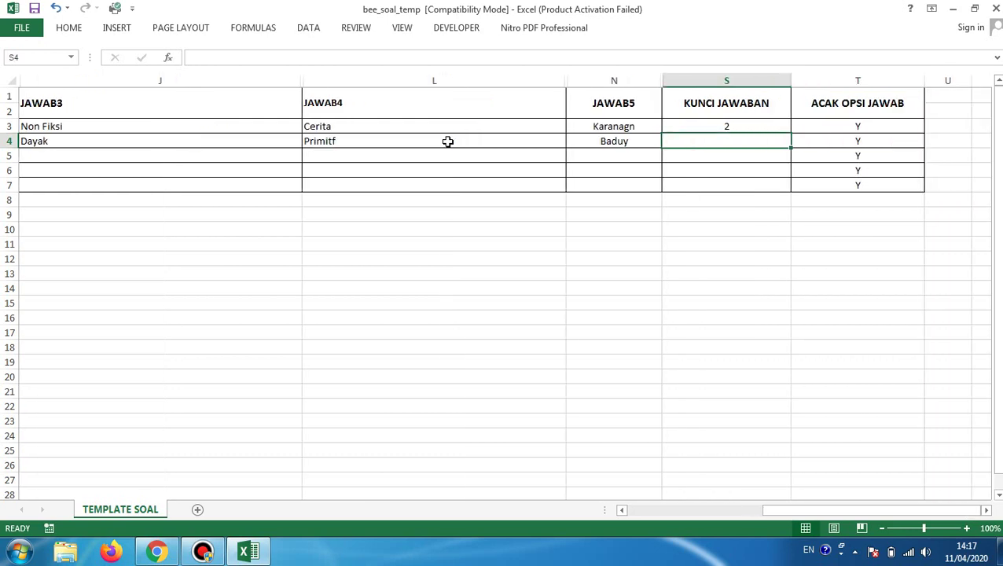
pyautogui.write('3')
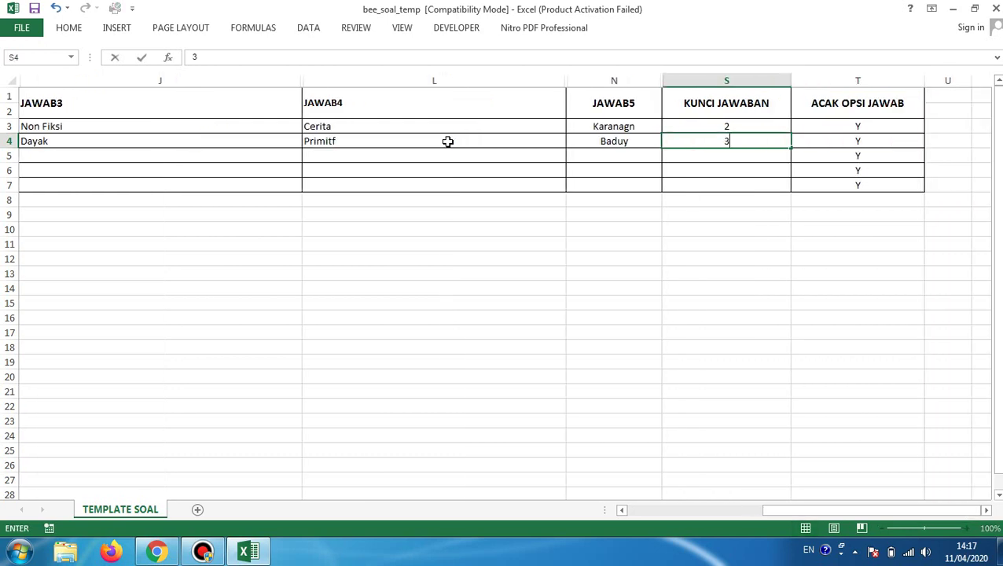
pyautogui.press('Return')
# - Enter "Norma" as the third question's text in the SOAL column
pyautogui.press('Left')
pyautogui.press('Left')
pyautogui.press('Left')
pyautogui.press('Left')
pyautogui.press('Left')
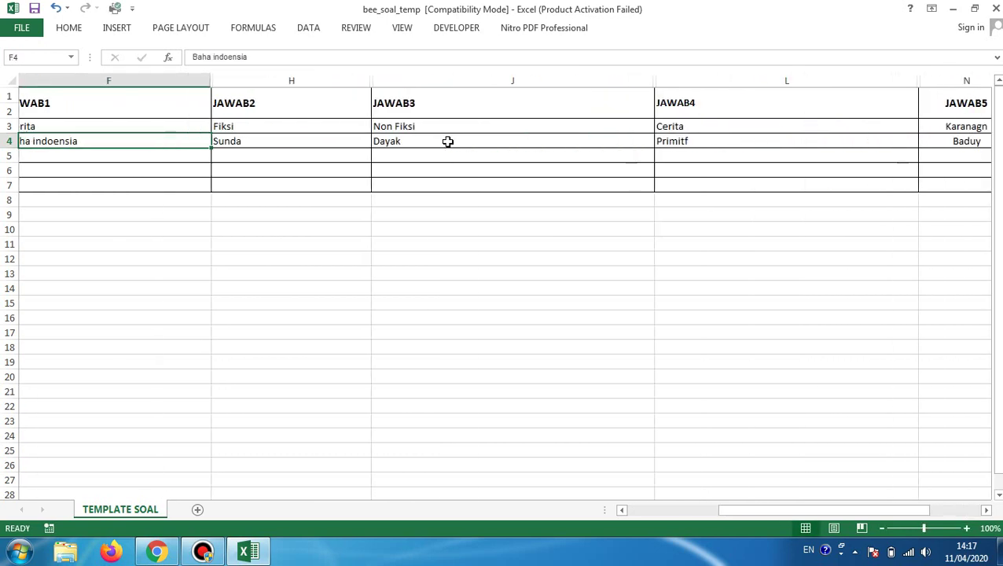
pyautogui.press('Right')
pyautogui.press('Right')
pyautogui.press('Down')
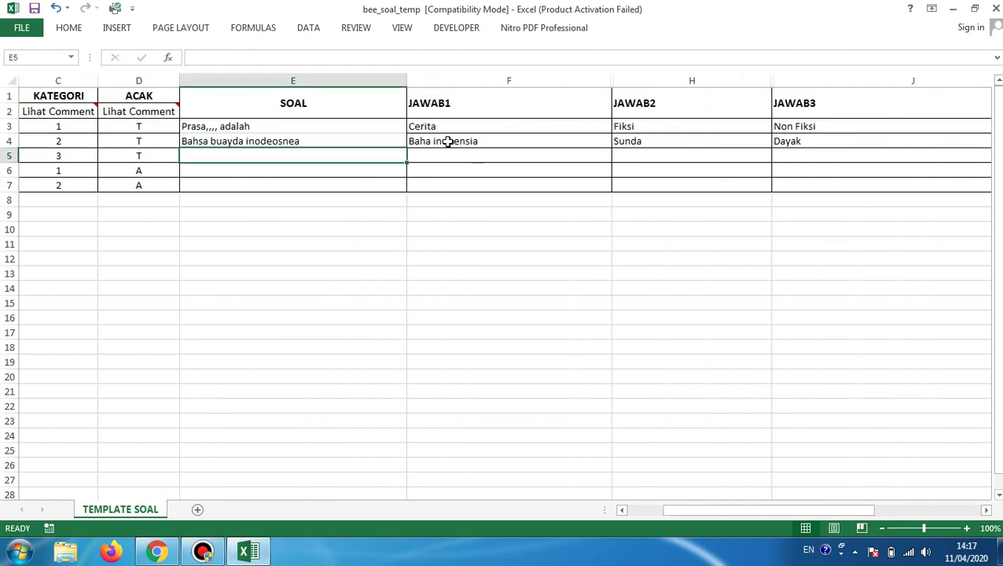
pyautogui.write('Te')
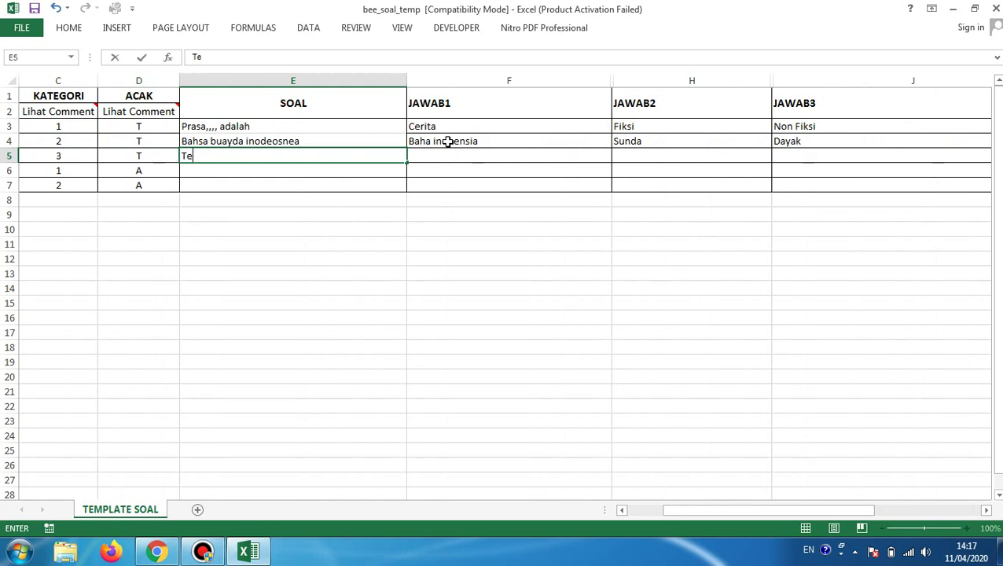
pyautogui.press('BackSpace')
pyautogui.press('BackSpace')
pyautogui.write('Nor')
# - Fill the third question's JAWAB1 to JAWAB5 options with "Agama", "Sosial", "keagamaan", "pengajian" and "Judul"
pyautogui.press('Tab')
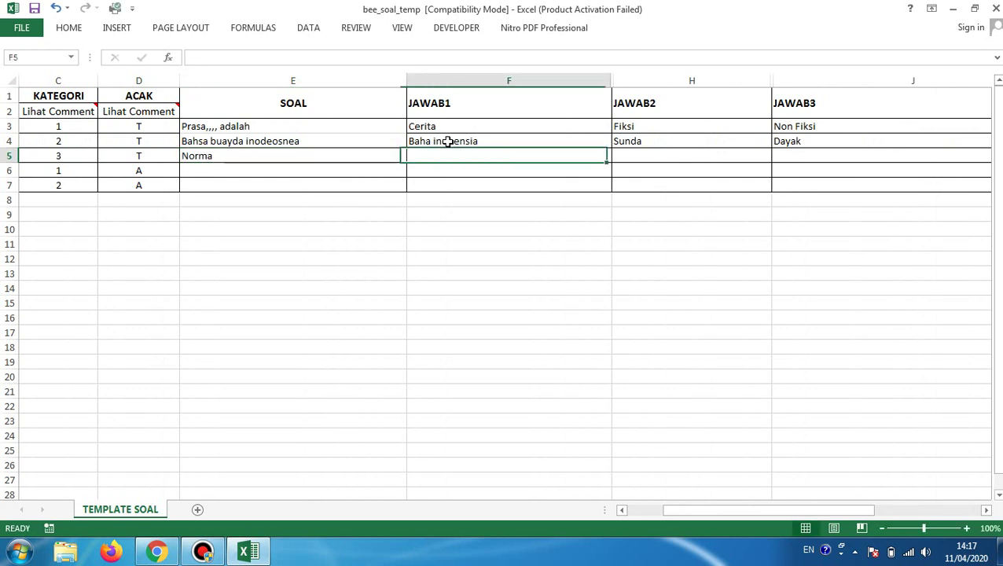
pyautogui.write('Af')
pyautogui.write('ama')
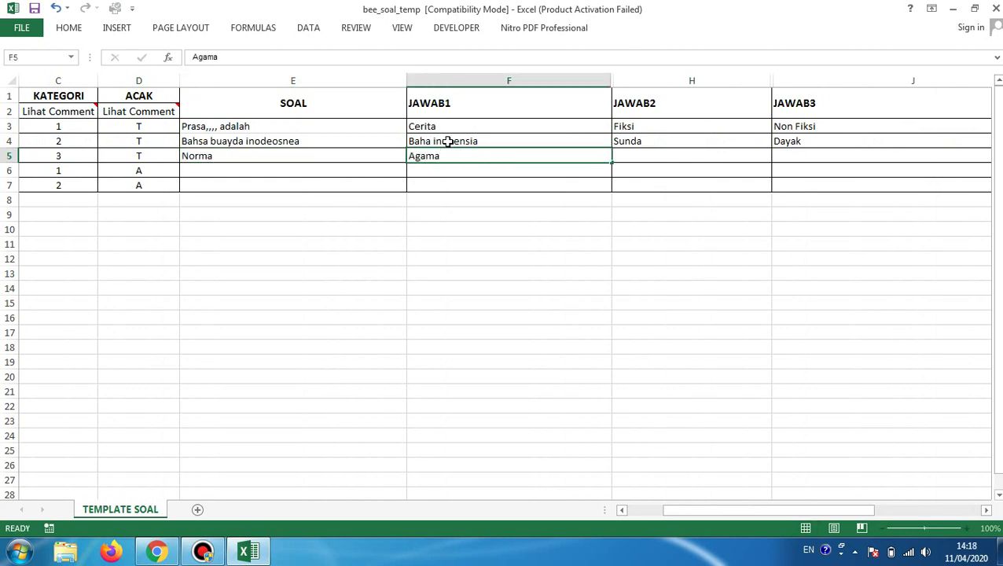
pyautogui.press('Tab')
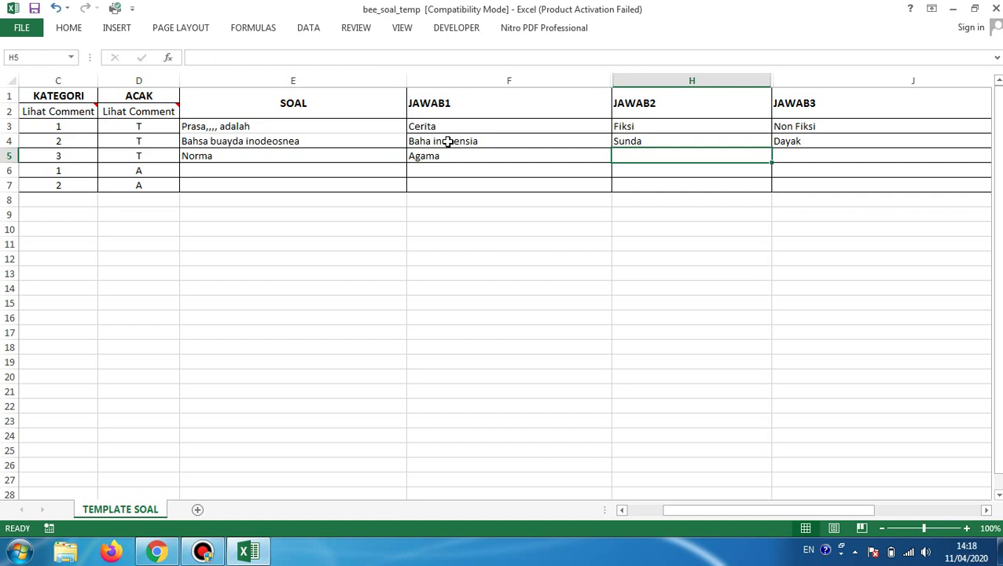
pyautogui.write('Sosial')
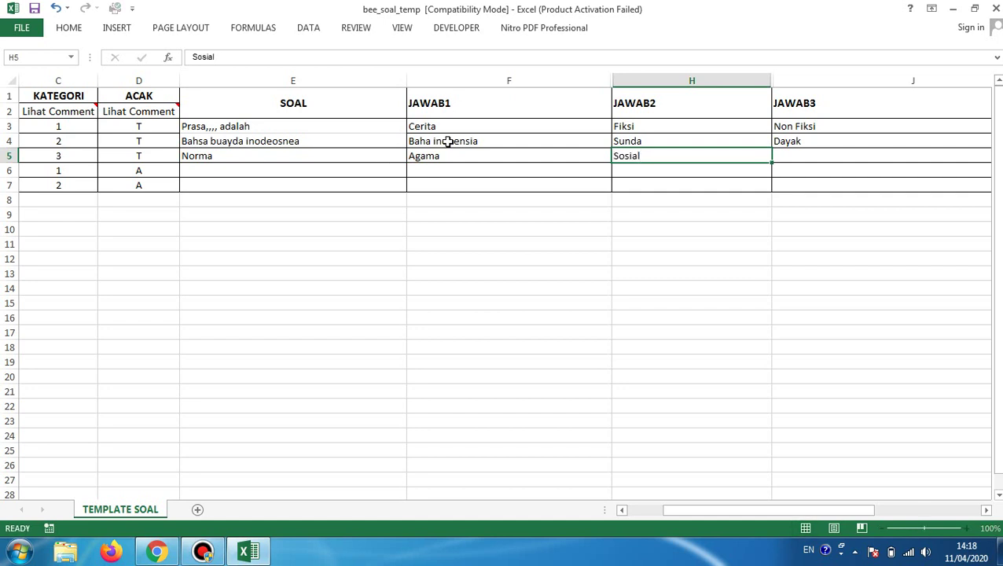
pyautogui.press('Tab')
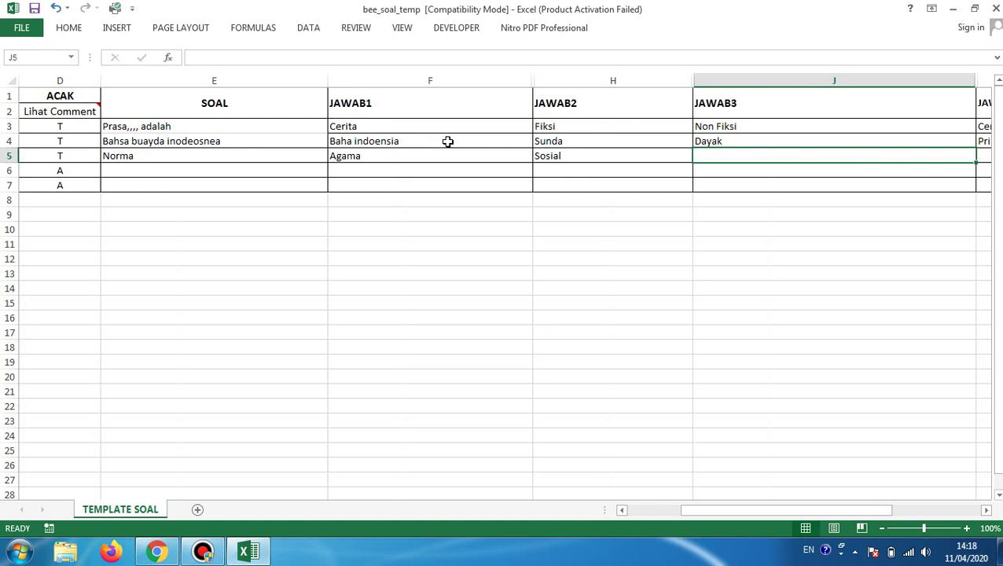
pyautogui.write('N')
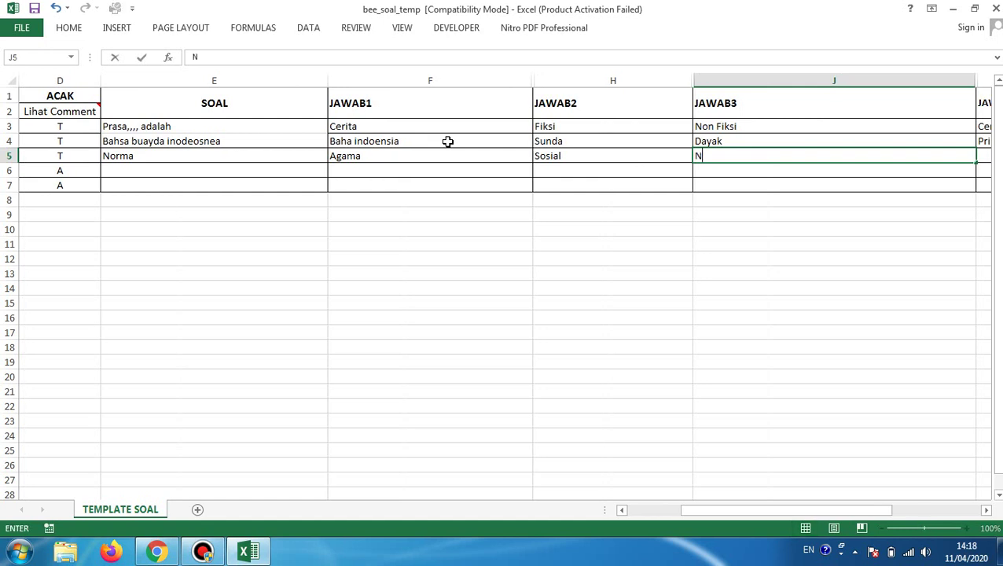
pyautogui.write('keagamaan')
pyautogui.press('Tab')
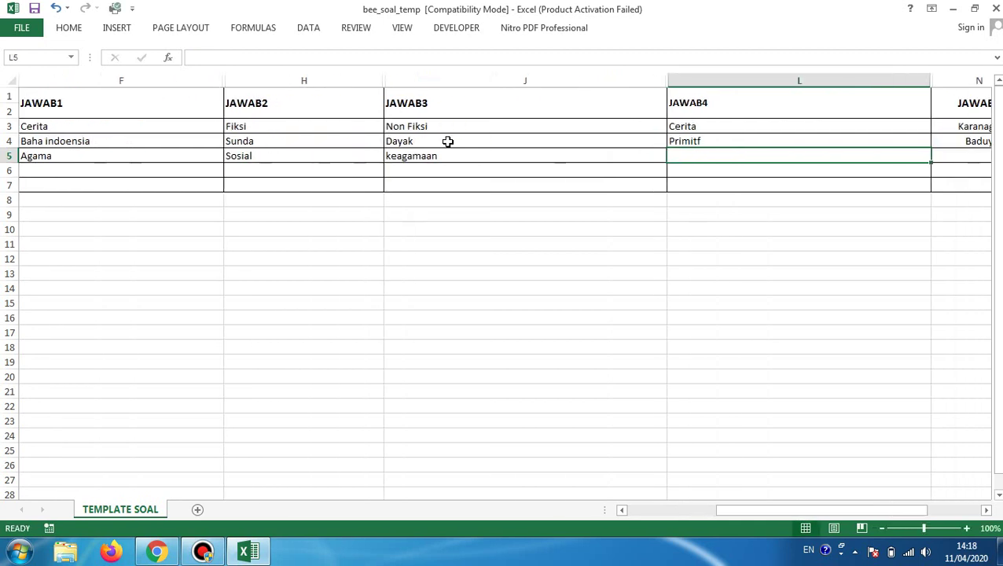
pyautogui.write('pengajian')
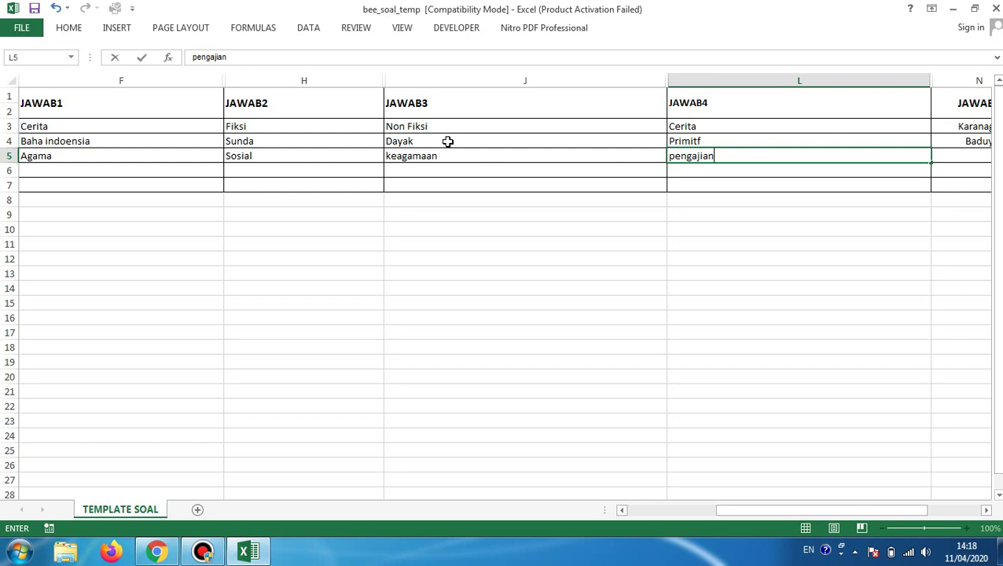
pyautogui.press('Tab')
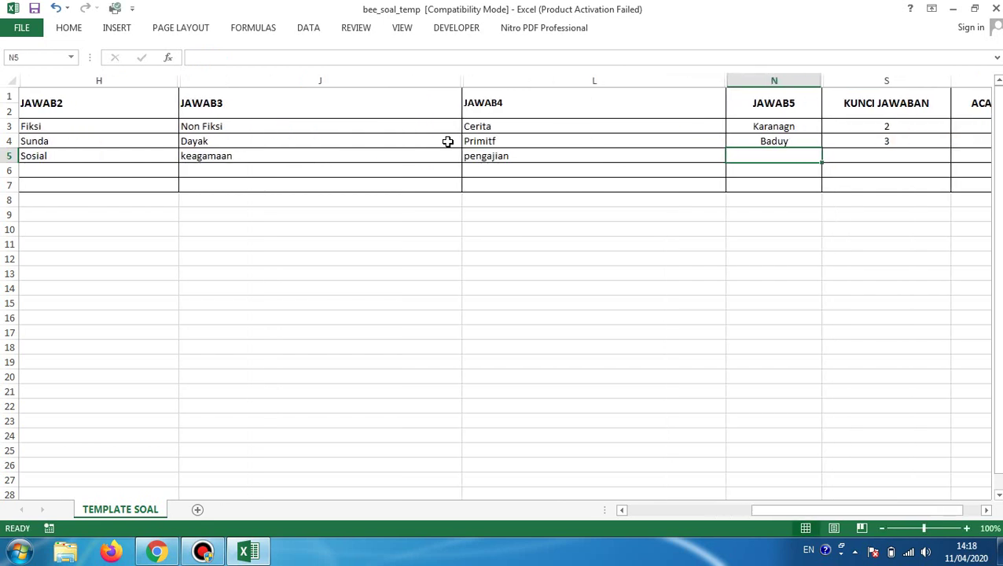
pyautogui.write('Judul')
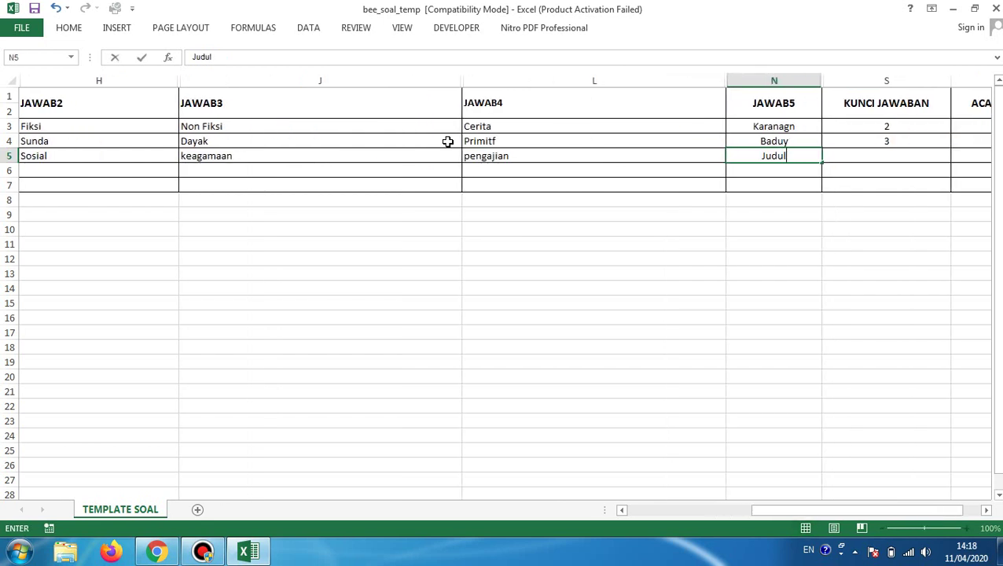
# - Set the third question's KUNCI JAWABAN value to 4
pyautogui.press('Tab')
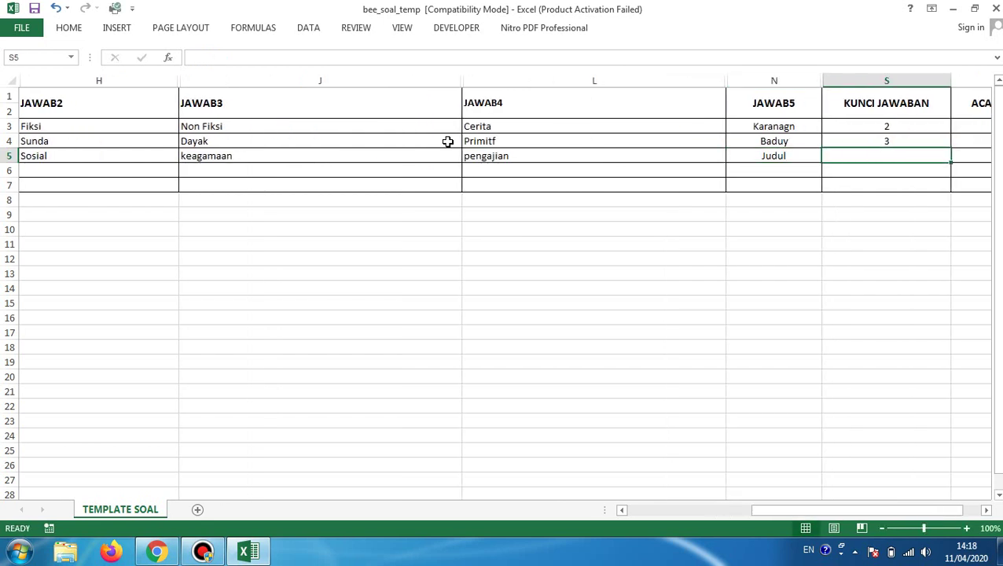
pyautogui.write('4')
pyautogui.press('Tab')
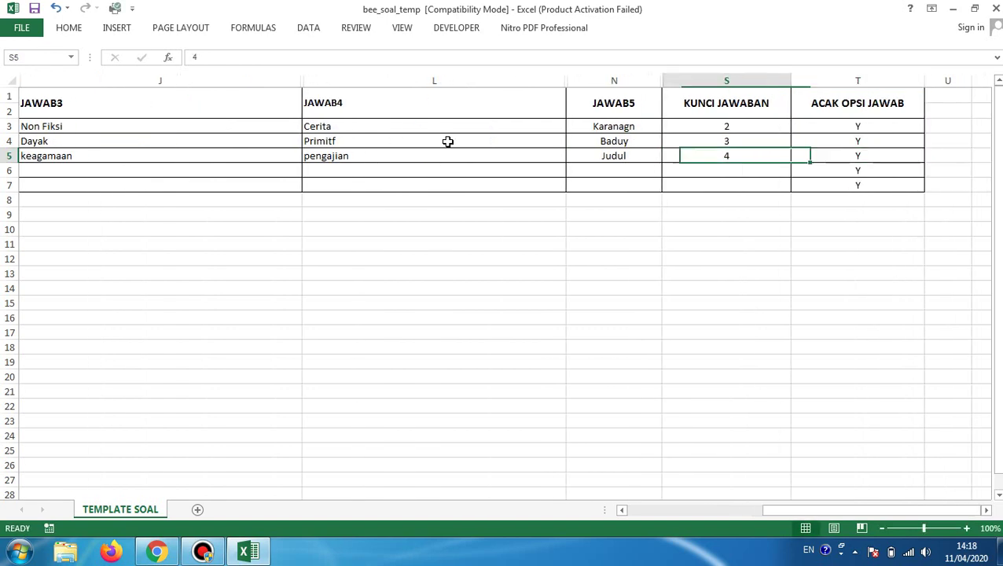
pyautogui.press('Return')
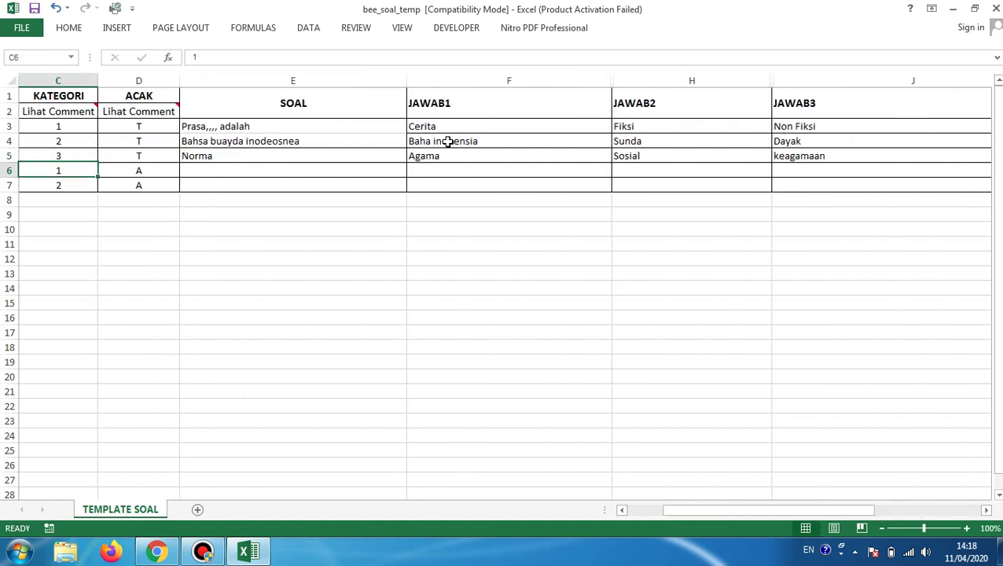
# - Enter "Jasa Guru" as the fourth question's text, with "mengajar" as its JAWAB1 and "mengaji" as its JAWAB2 option
pyautogui.press('Tab')
pyautogui.press('Tab')
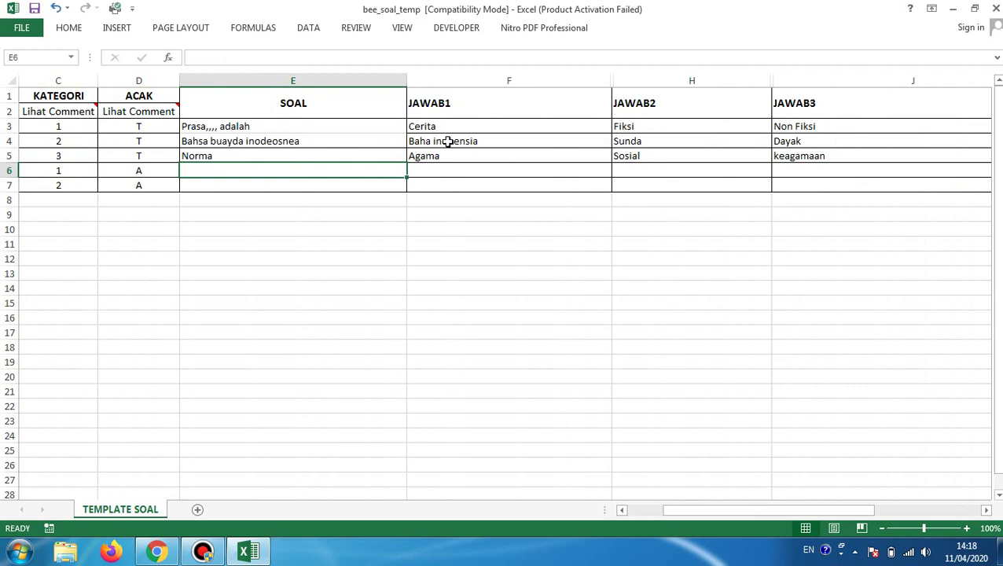
pyautogui.write('Jasa Guru')
pyautogui.press('Tab')
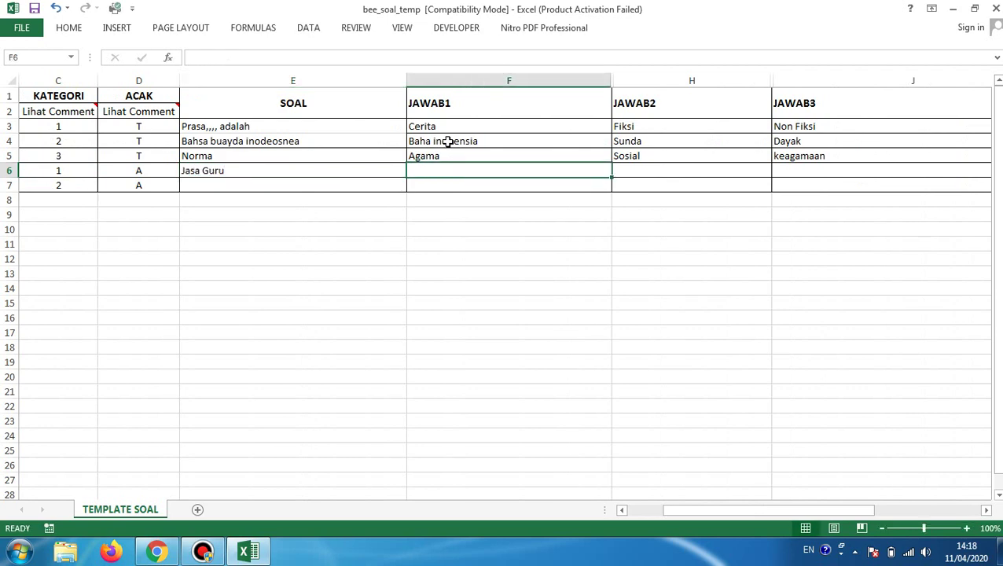
pyautogui.write('mengajar')
pyautogui.press('Tab')
pyautogui.write('mengaji')
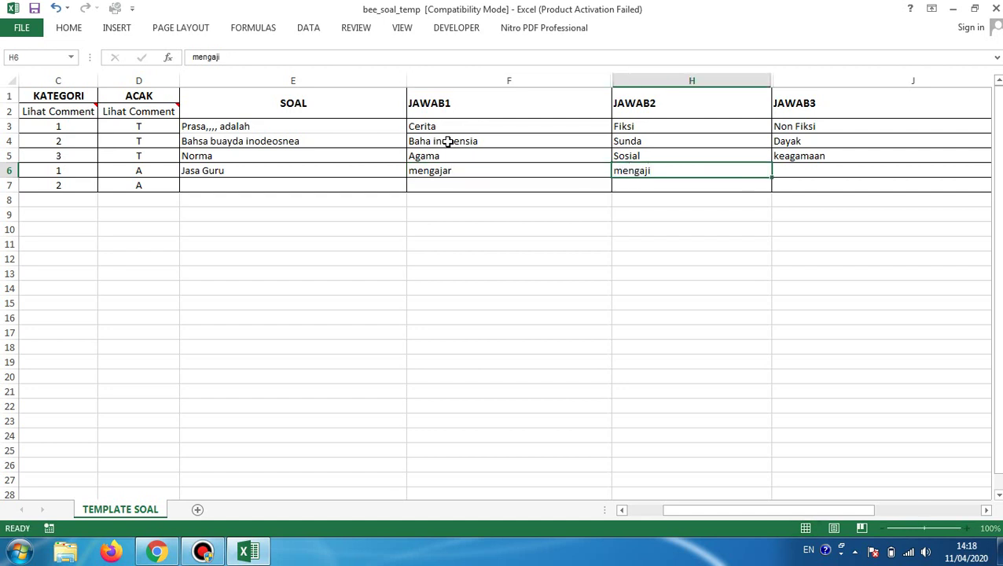
# - Enter "memberi hadiah", "memberi peluang" and "memberi kado" as the fourth question's JAWAB3 to JAWAB5 options
pyautogui.press('Tab')
pyautogui.write('mem')
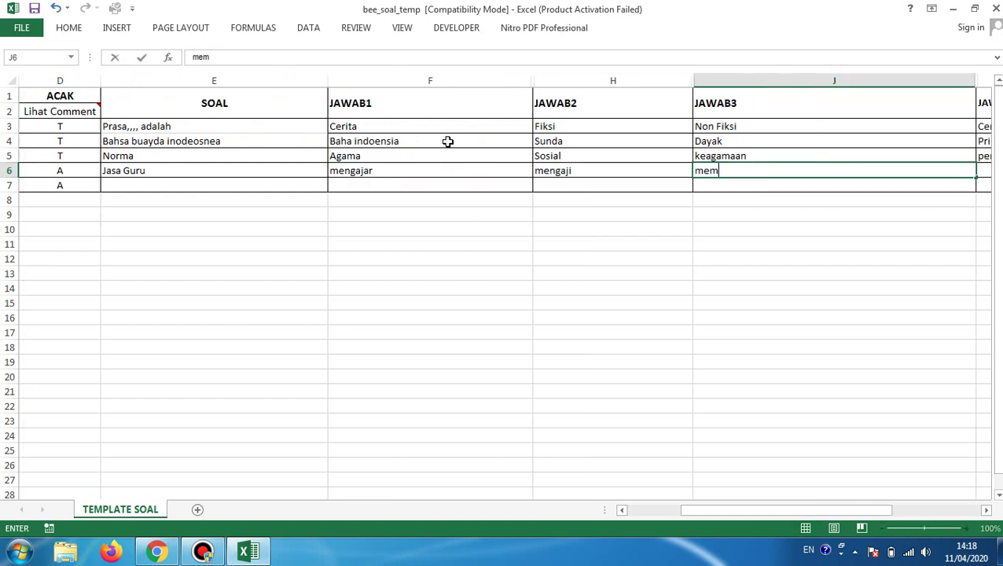
pyautogui.write('beri hadiah')
pyautogui.press('Tab')
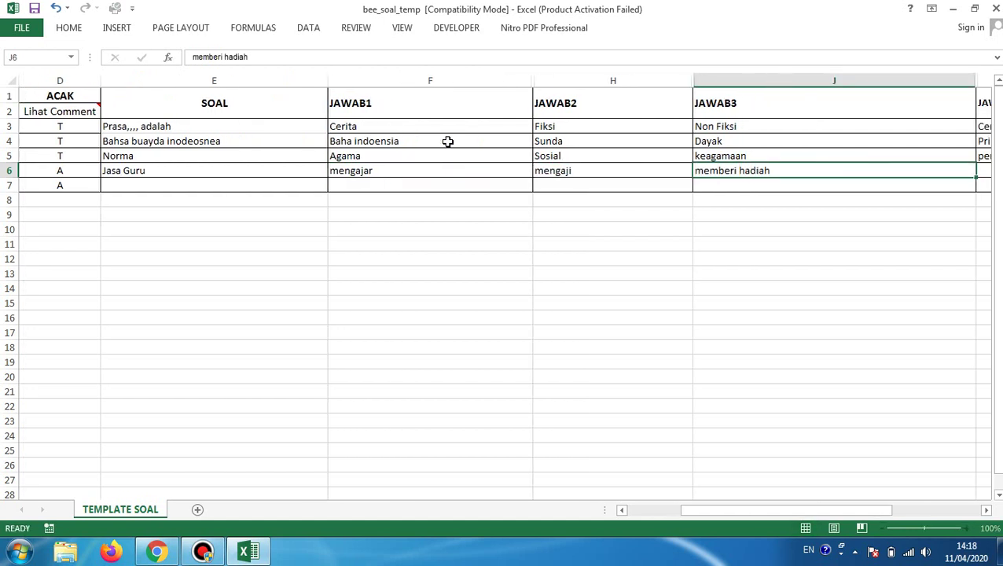
pyautogui.write('memberi ')
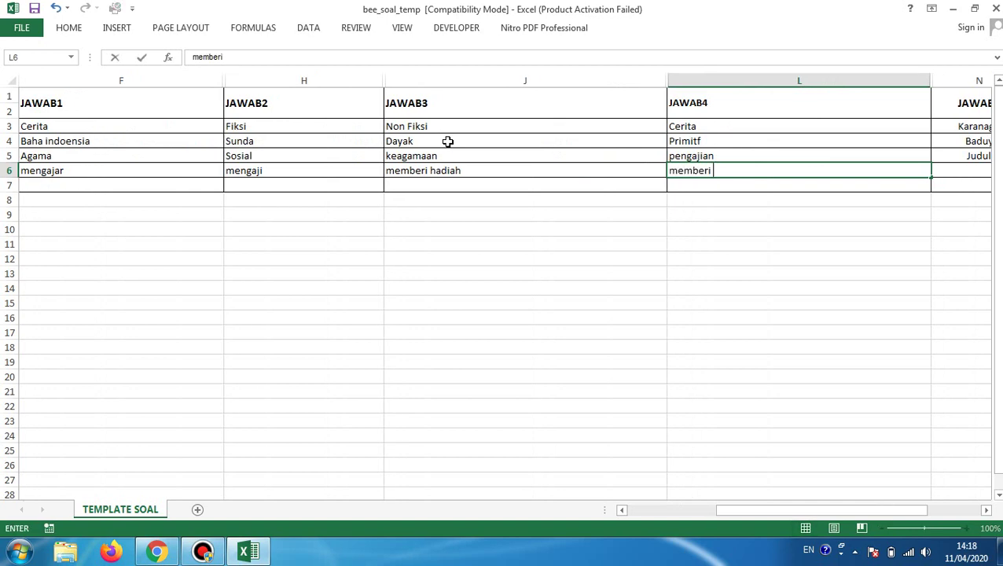
pyautogui.write('peluang')
pyautogui.press('Tab')
pyautogui.write('m')
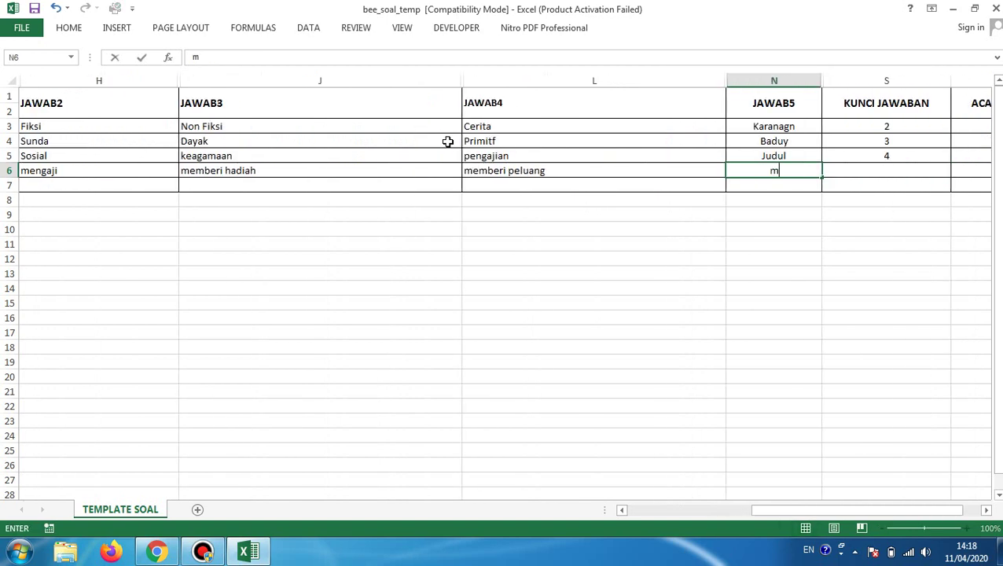
pyautogui.write('emberi kado')
# - Set the fourth question's KUNCI JAWABAN value to 2
pyautogui.press('Tab')
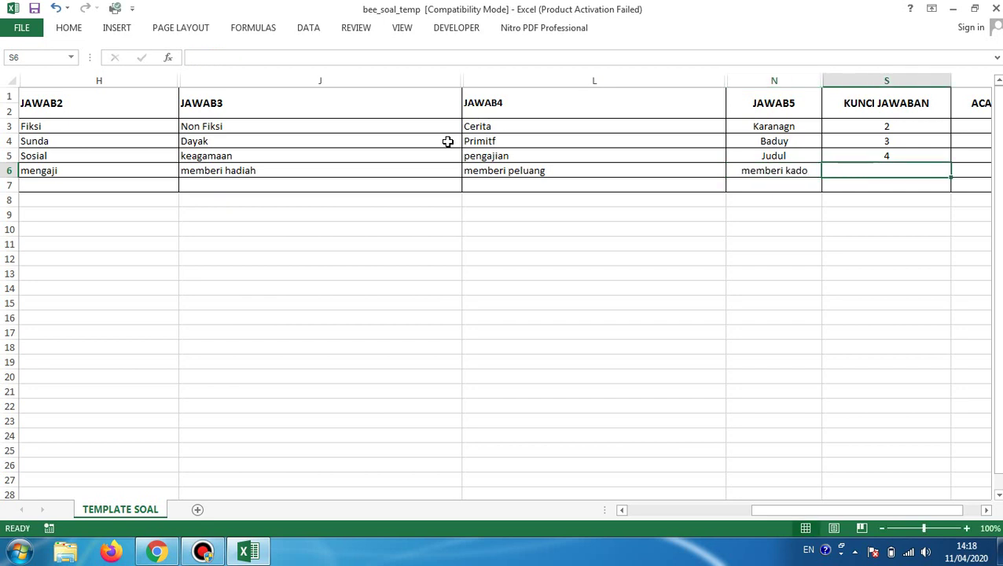
pyautogui.write('2')
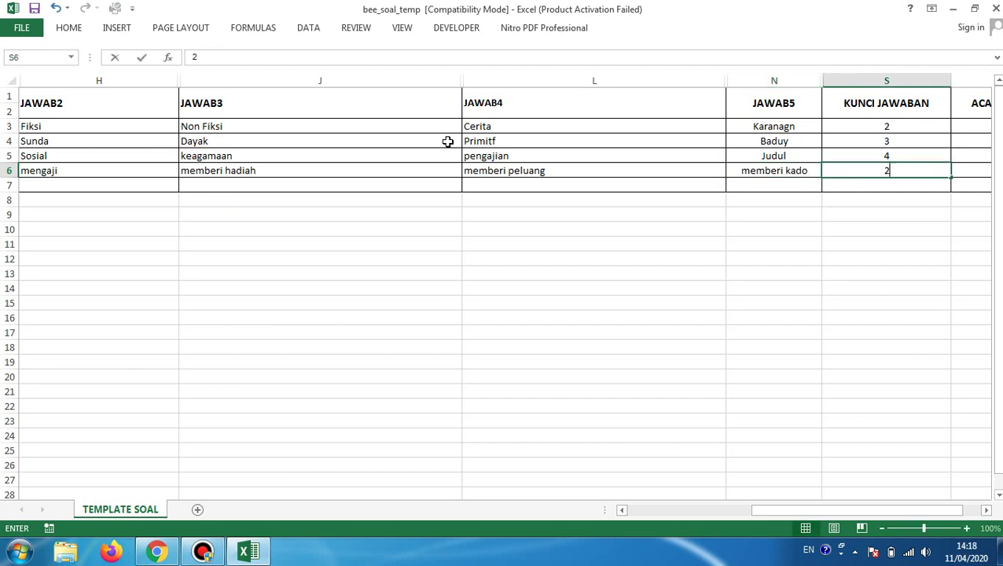
pyautogui.hotkey('ctrl', 'Return')
pyautogui.hscroll(2, 448, 141)
# - Enter "Yaysan peduli" as the fifth question's text in the SOAL column
pyautogui.press('Left')
pyautogui.press('Left')
pyautogui.press('Left')
pyautogui.press('Left')
pyautogui.press('Left')
pyautogui.press('Left')
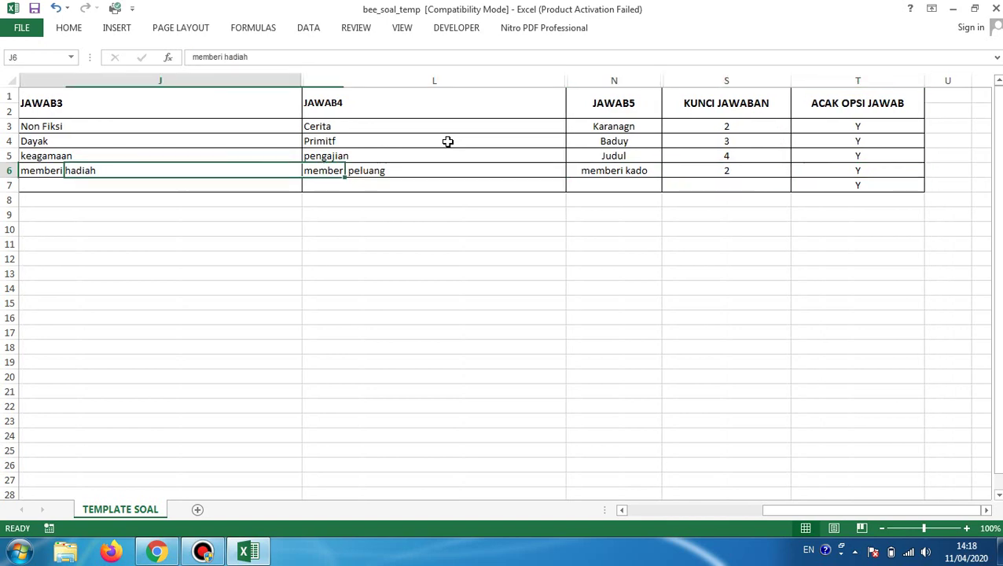
pyautogui.press('Down')
pyautogui.press('Left')
pyautogui.press('Left')
pyautogui.press('Left')
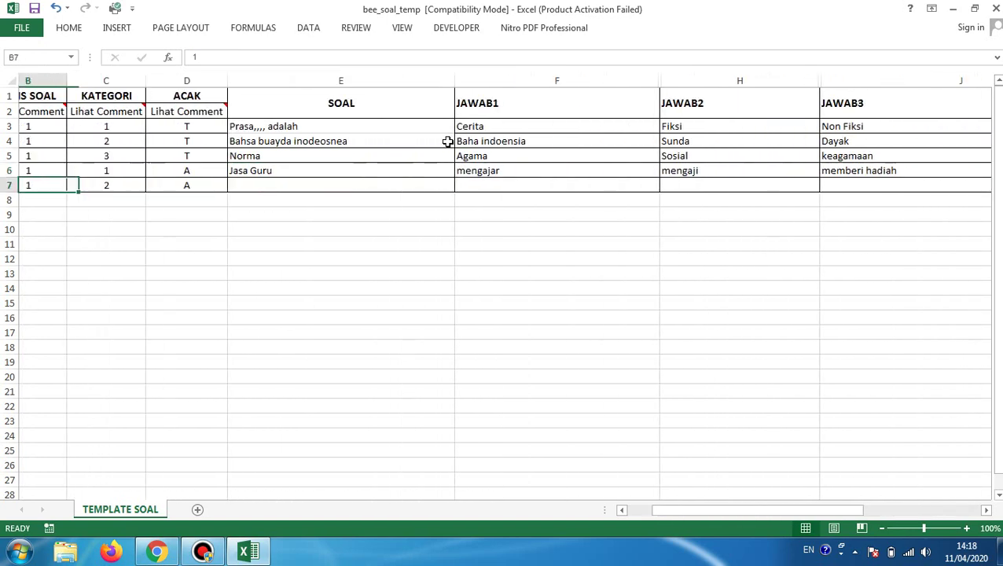
pyautogui.press('Right')
pyautogui.press('Right')
pyautogui.press('Right')
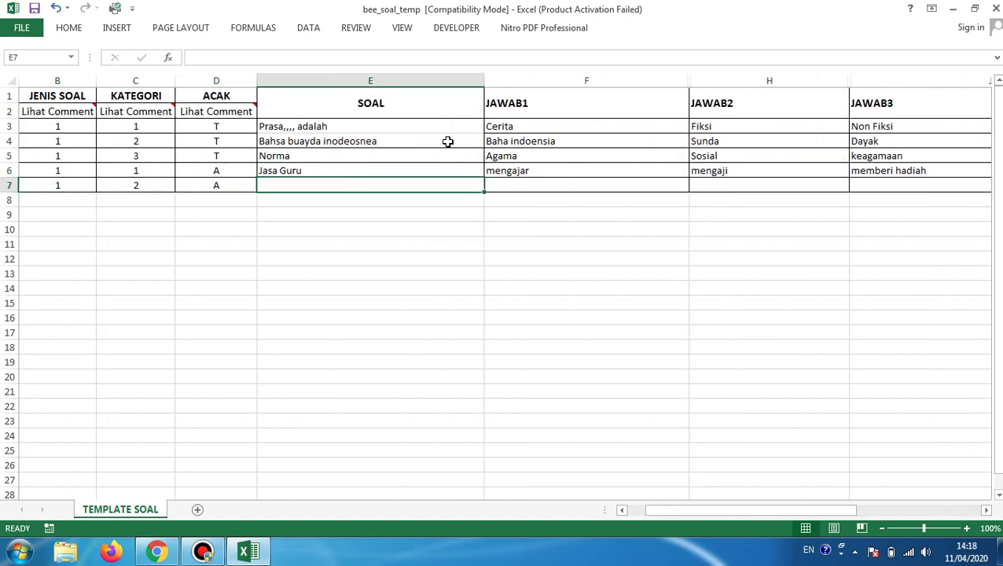
pyautogui.write('Yay')
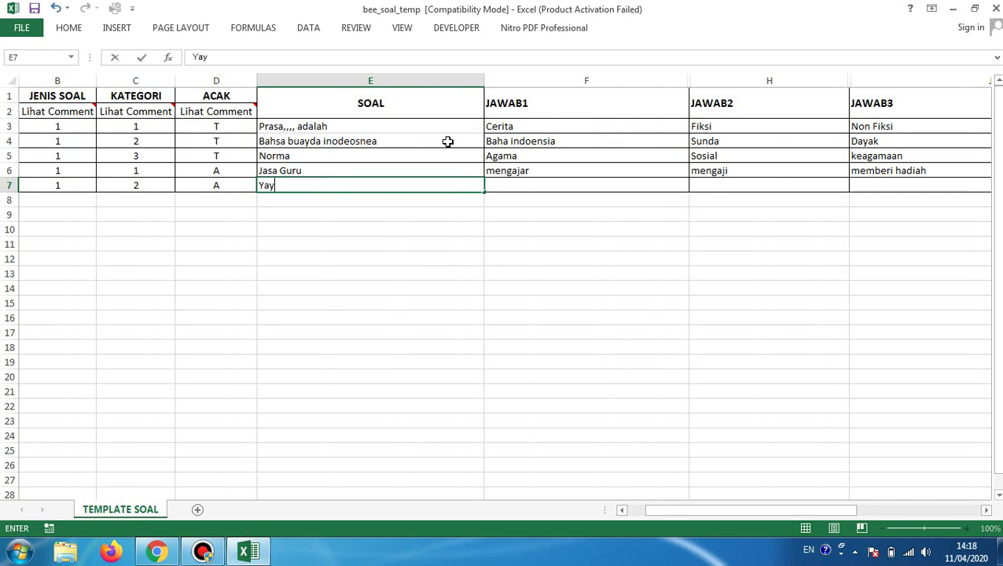
pyautogui.press('BackSpace')
pyautogui.press('BackSpace')
pyautogui.press('BackSpace')
pyautogui.write('Yaysan peduli')
pyautogui.press('Tab')
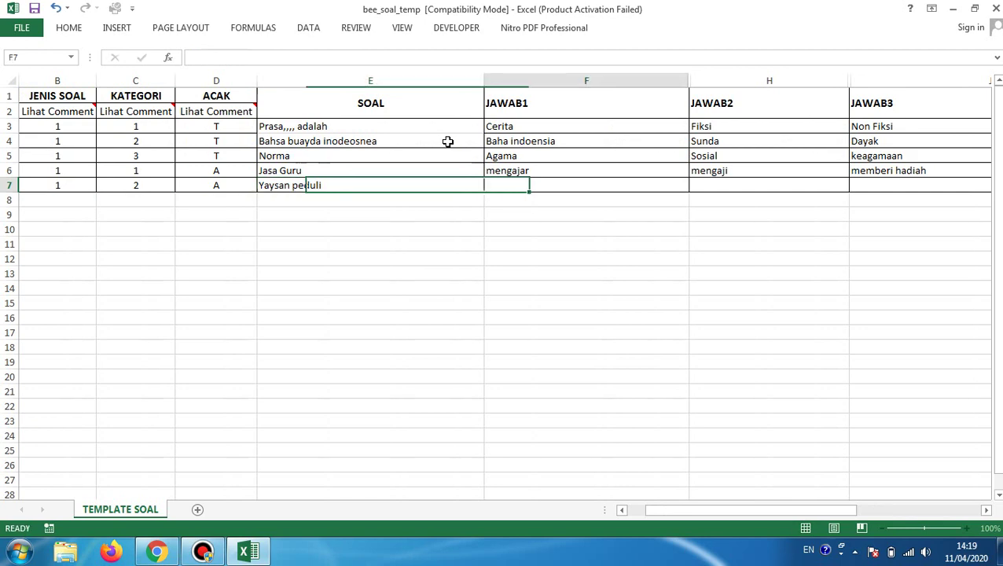
# - Enter "memberi" as the fifth question's JAWAB1 option and "mengais" as its JAWAB2 option
pyautogui.write('memberi')
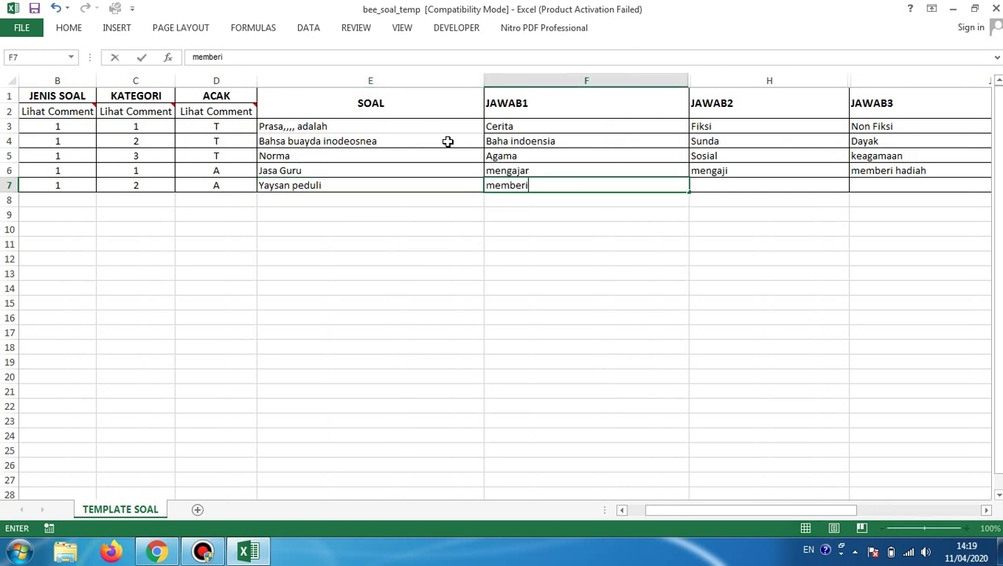
pyautogui.press('Tab')
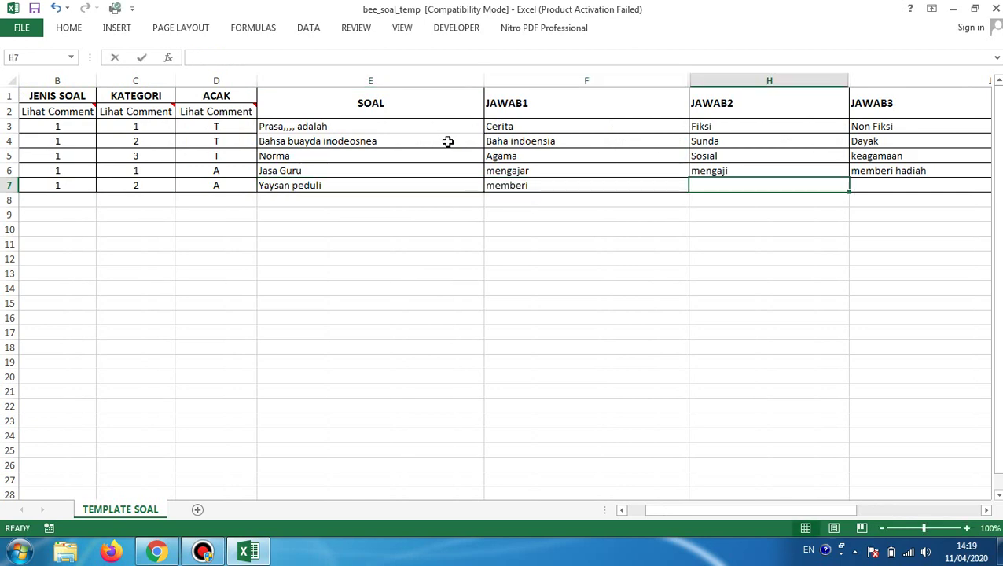
pyautogui.write('menga')
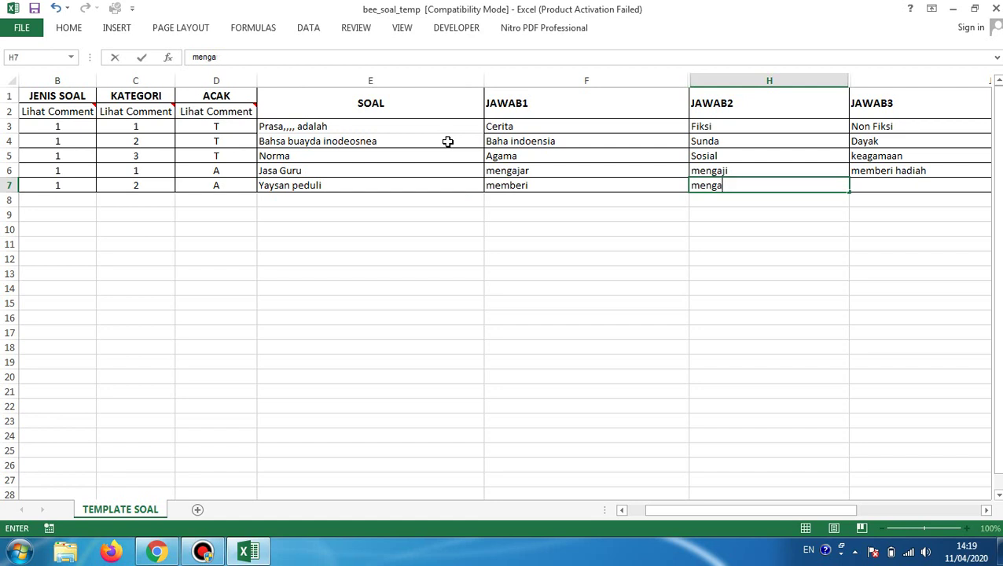
pyautogui.write('is')
pyautogui.press('Tab')
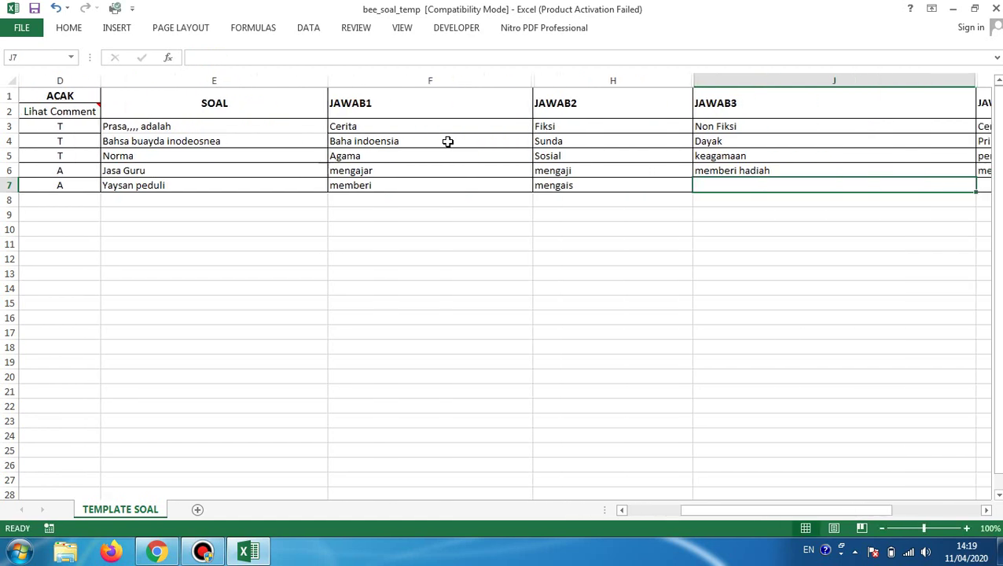
# - Enter "memnolong", "membangun" and "membuat" as the fifth question's JAWAB3 to JAWAB5 options, with 1 as its KUNCI JAWABAN value
pyautogui.write('memnolong')
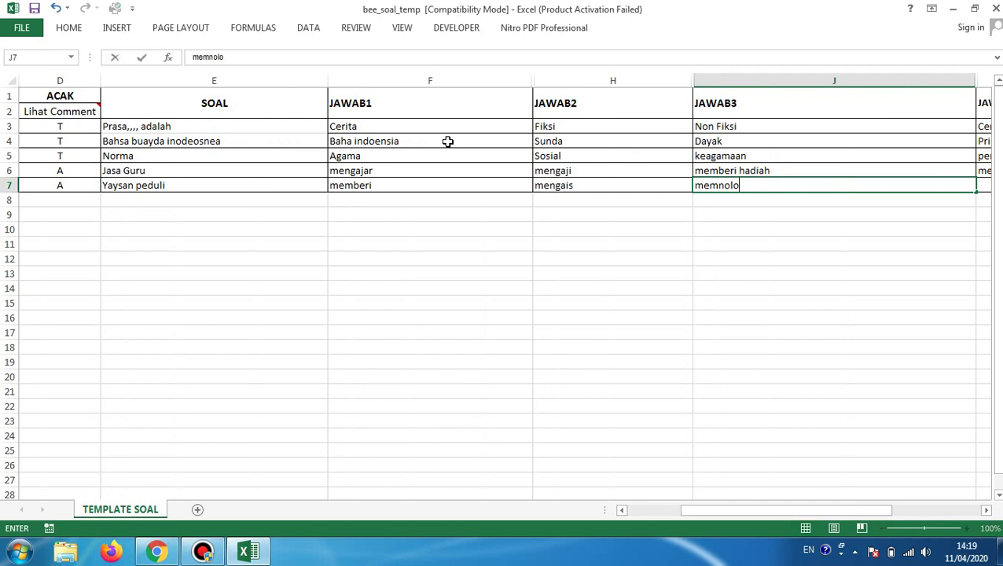
pyautogui.press('Tab')
pyautogui.write('membangu')
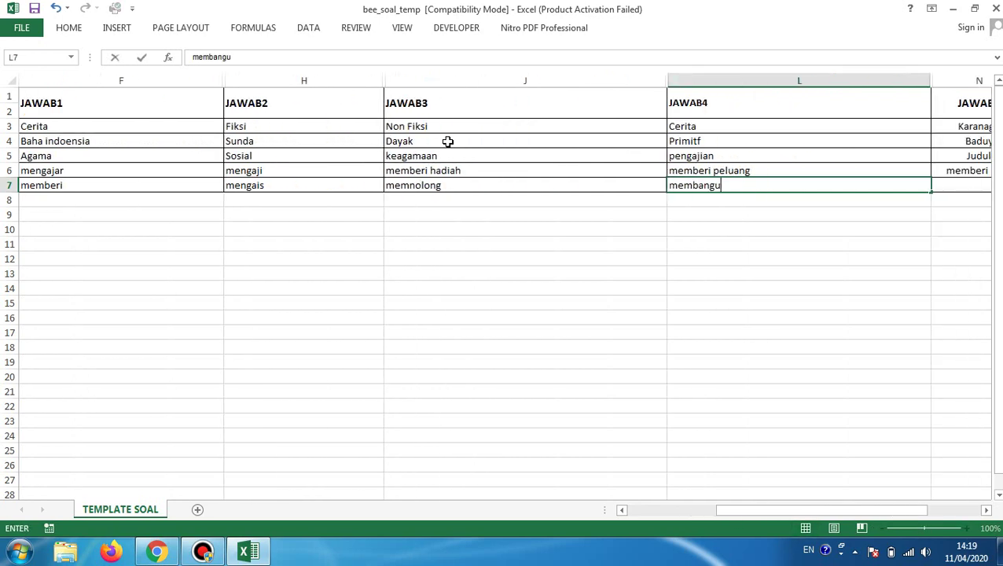
pyautogui.press('Tab')
pyautogui.write('me')
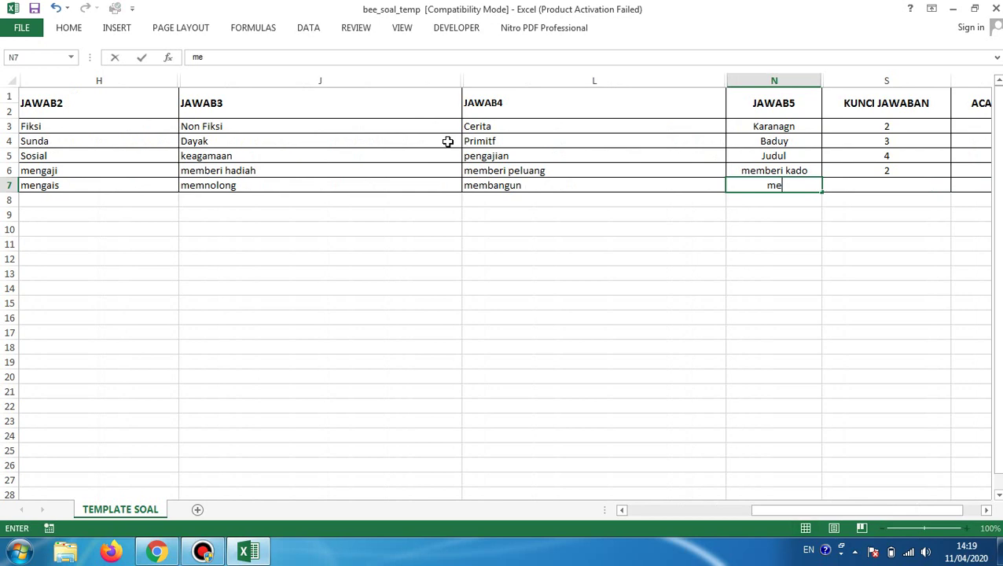
pyautogui.press('BackSpace')
pyautogui.write('membuat')
pyautogui.press('Tab')
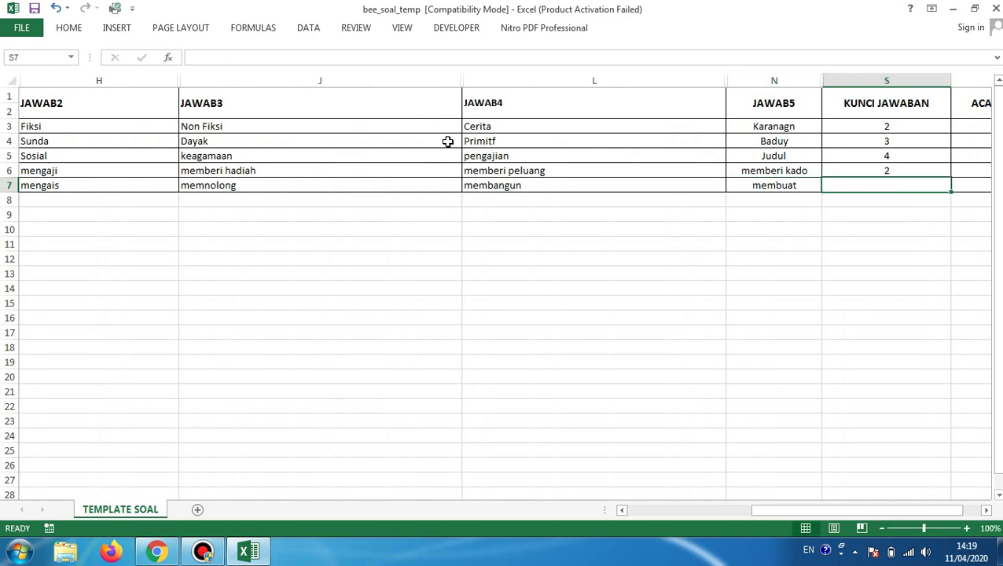
pyautogui.write('1')
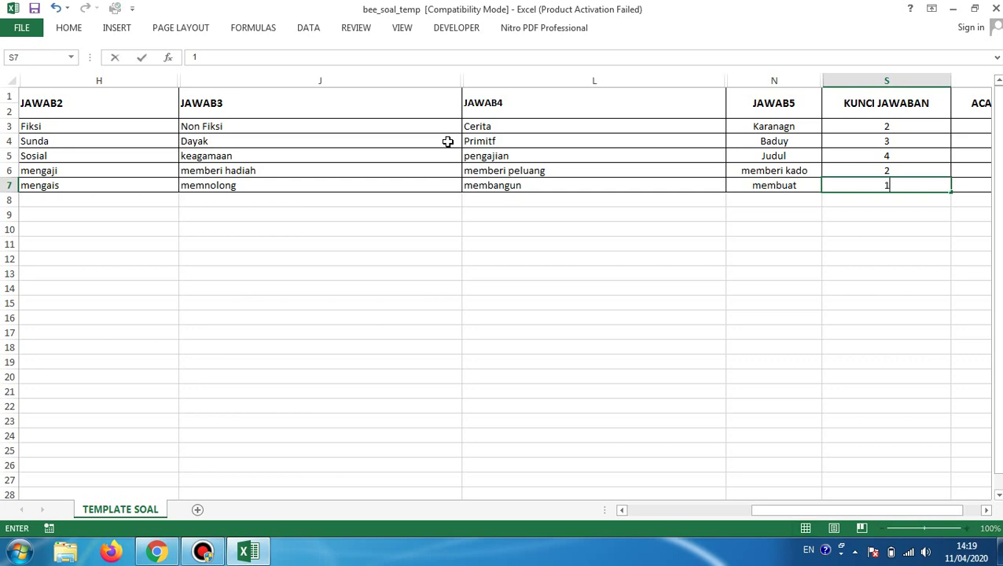
pyautogui.press('Tab')
# - Save the completed question template and close the workbook
pyautogui.press('Left')
pyautogui.press('Left')
pyautogui.press('Left')
pyautogui.press('Left')
pyautogui.press('Left')
pyautogui.press('Left')
pyautogui.press('Left')
pyautogui.press('Left')
pyautogui.press('Left')
pyautogui.press('Left')
pyautogui.press('Left')
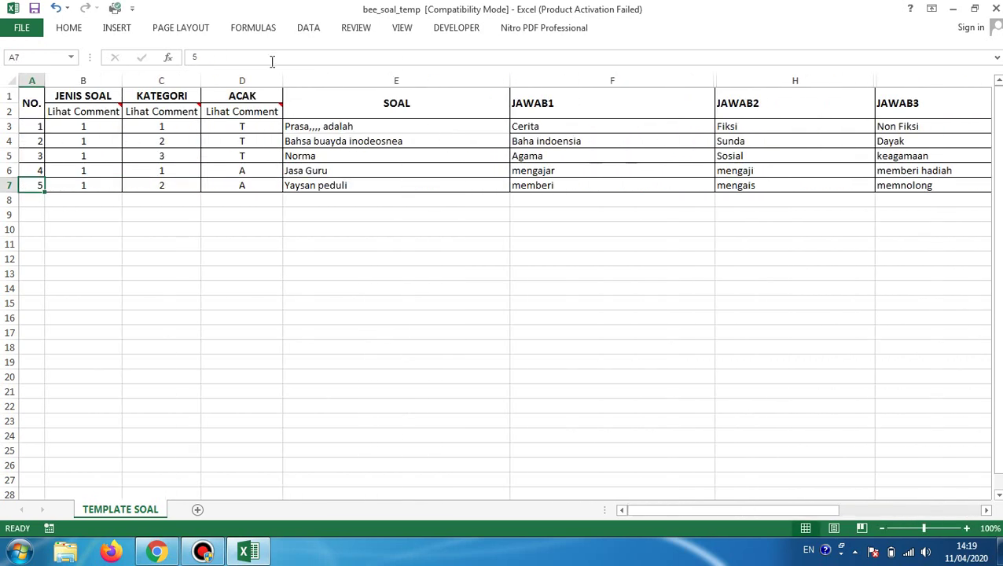
pyautogui.click(36, 8)
pyautogui.click(995, 8)
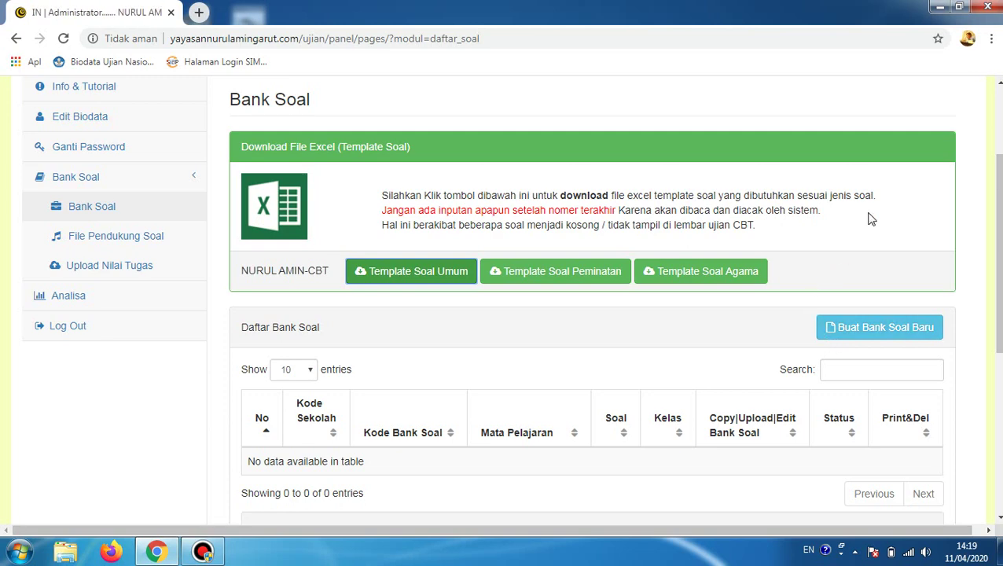
# - Start a new question bank with Kode Sekolah 11111 and Mata Pelajaran MTS-D - BAHASA INDONESIA
pyautogui.click(889, 333)
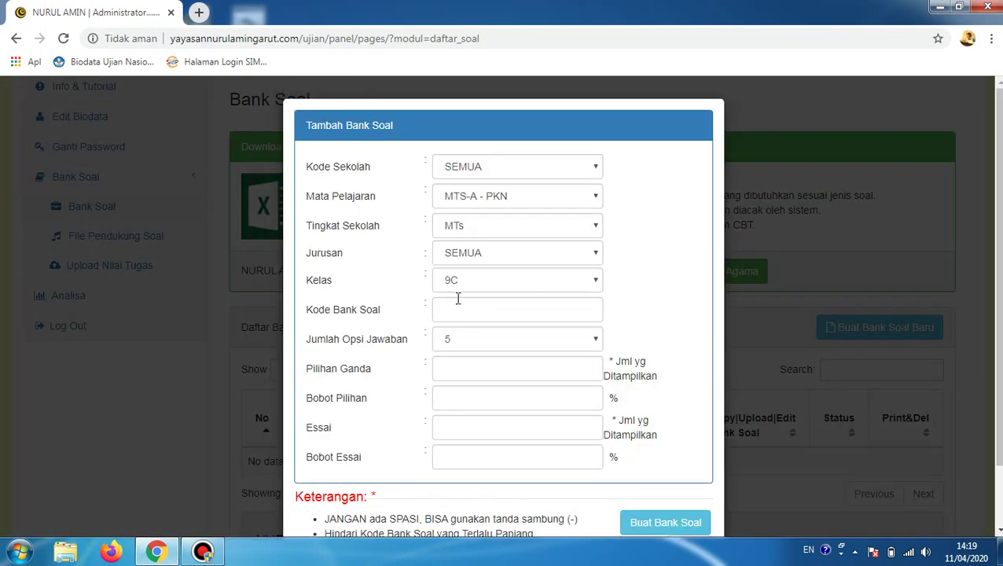
pyautogui.click(530, 166)
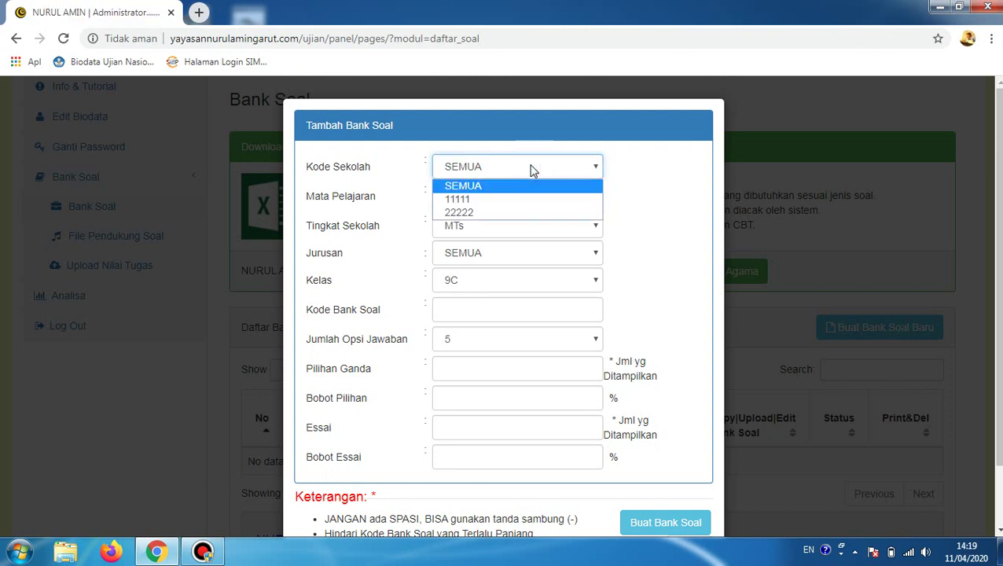
pyautogui.click(486, 201)
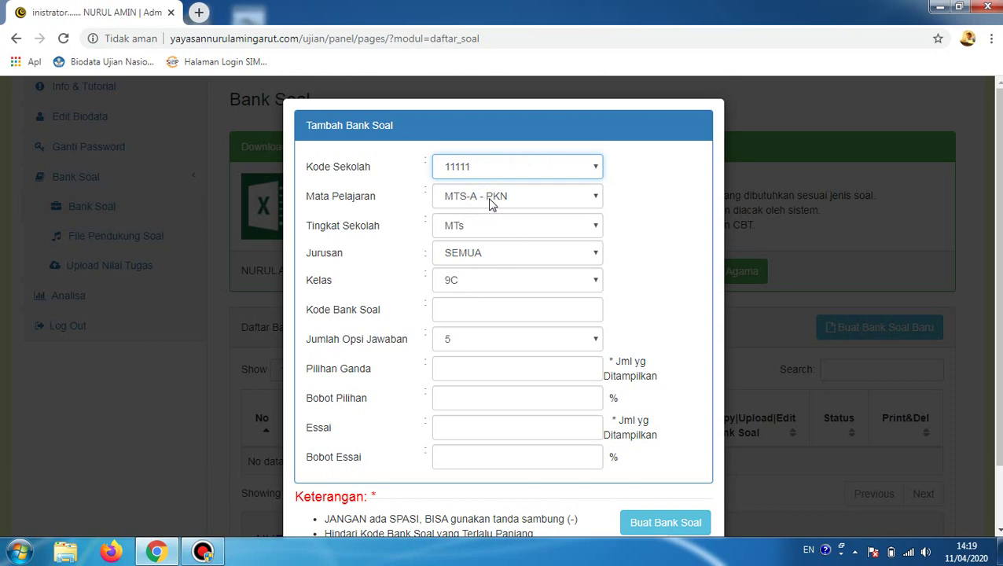
pyautogui.click(491, 201)
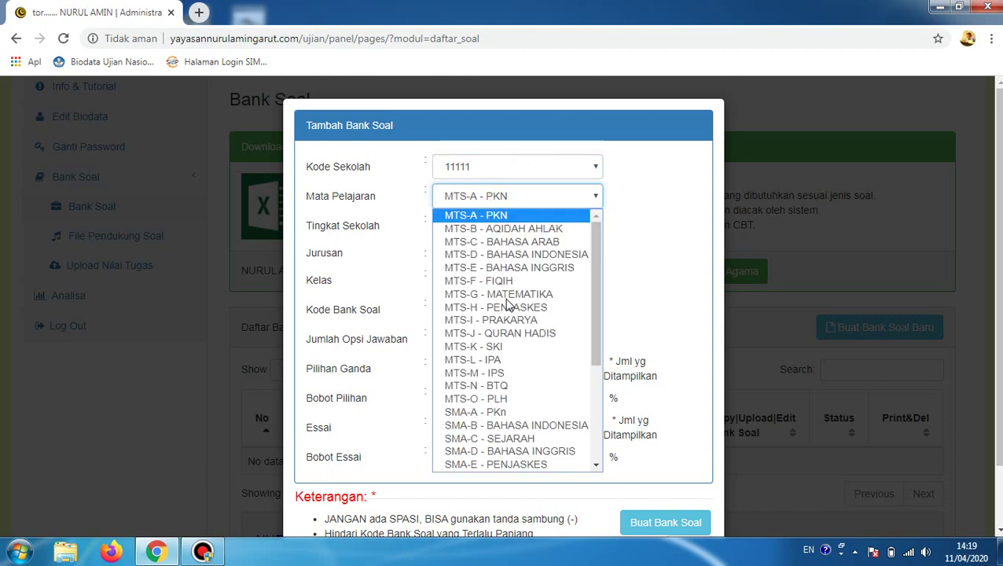
pyautogui.click(550, 258)
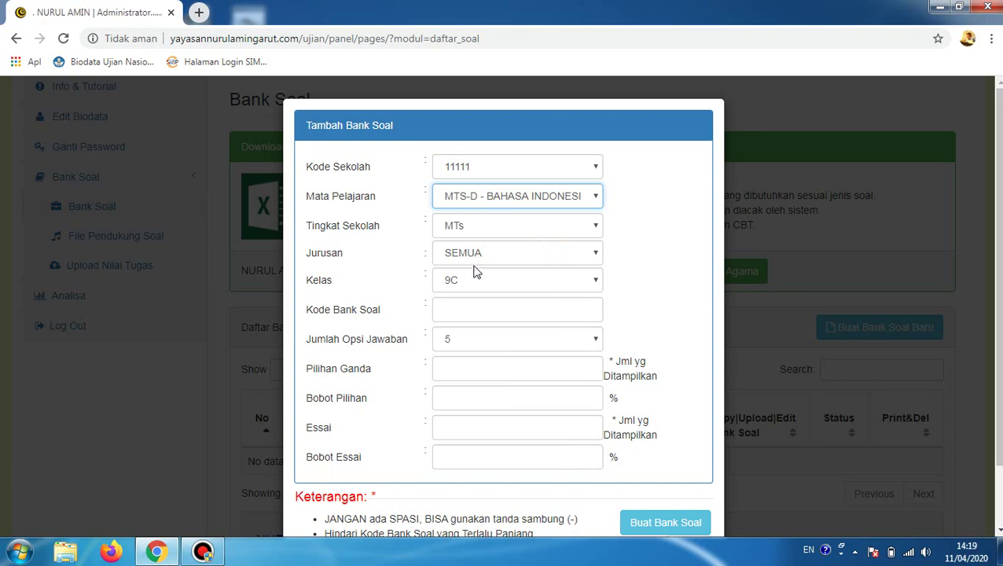
# - Fill in Kode Bank Soal "BINDO-(C", Pilihan Ganda 5 with Bobot Pilihan 100%, and Essai 0 with Bobot Essai 0%
pyautogui.click(468, 307)
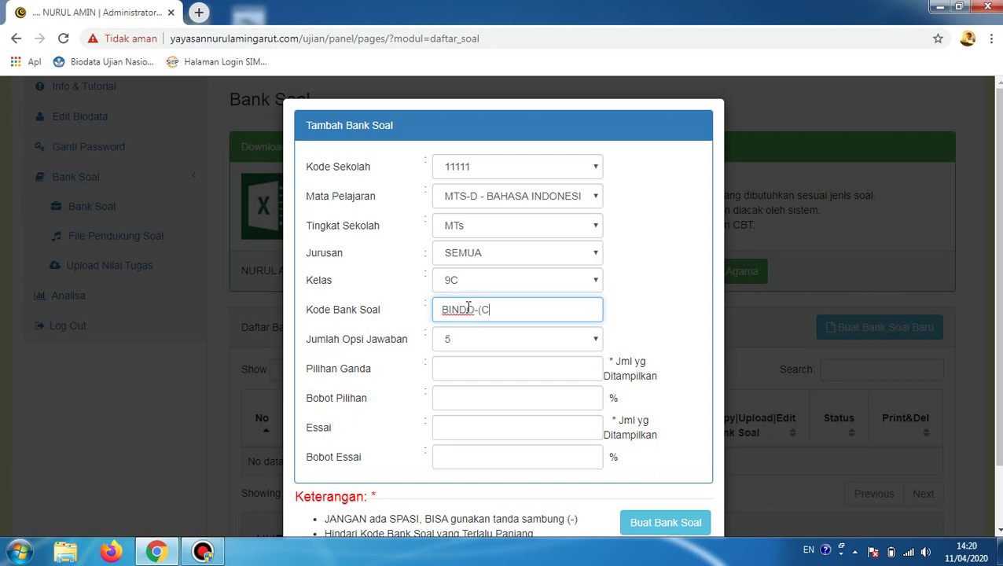
pyautogui.click(455, 374)
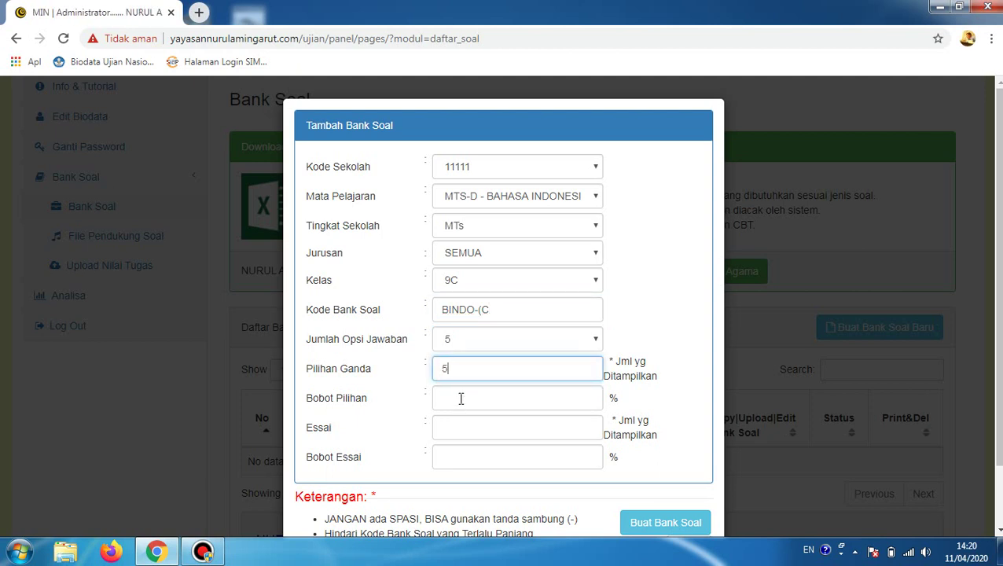
pyautogui.click(462, 398)
pyautogui.write('100')
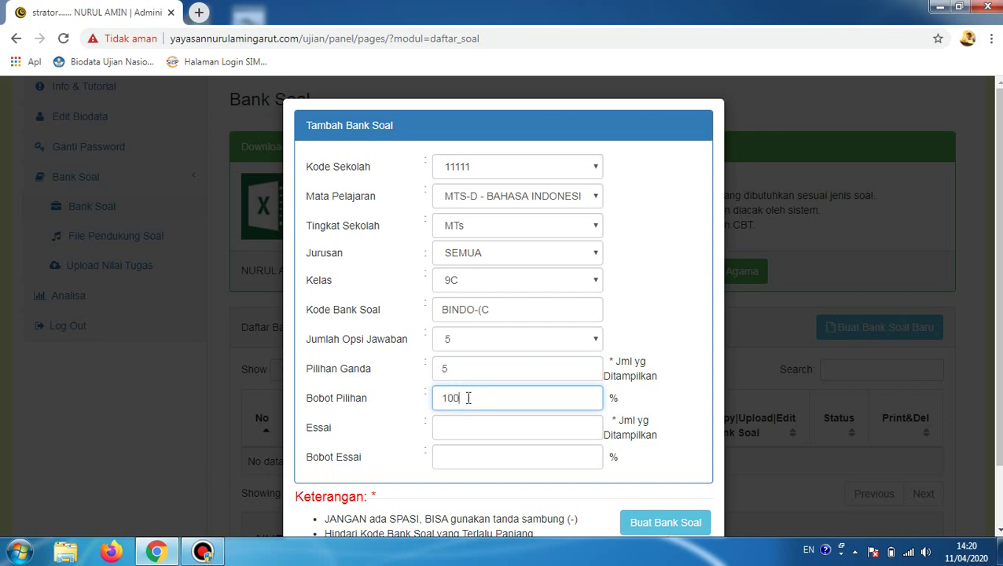
pyautogui.click(534, 435)
pyautogui.write('0')
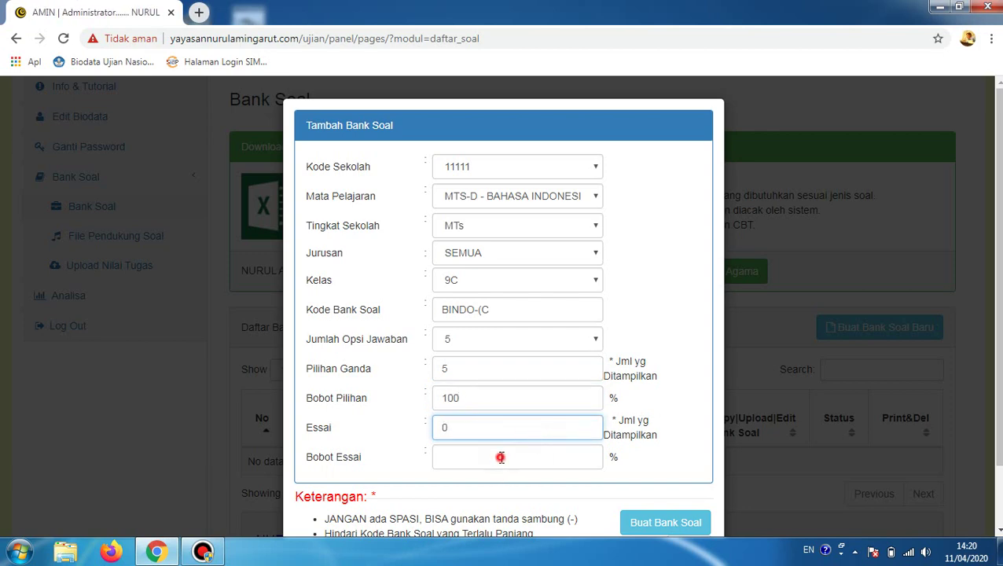
pyautogui.click(501, 457)
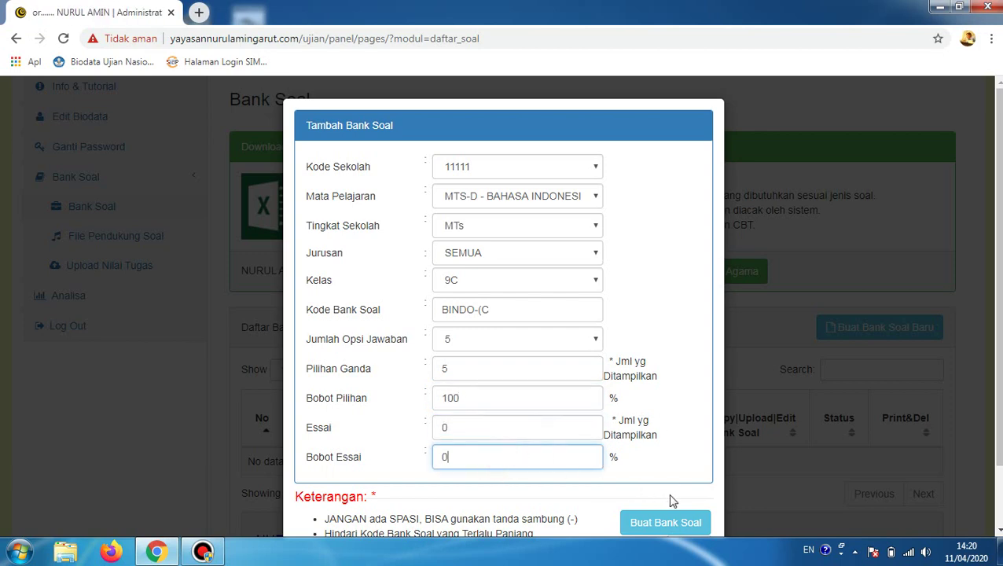
# - Create the question bank from the completed form and close the Tambah Bank Soal dialog
pyautogui.click(659, 523)
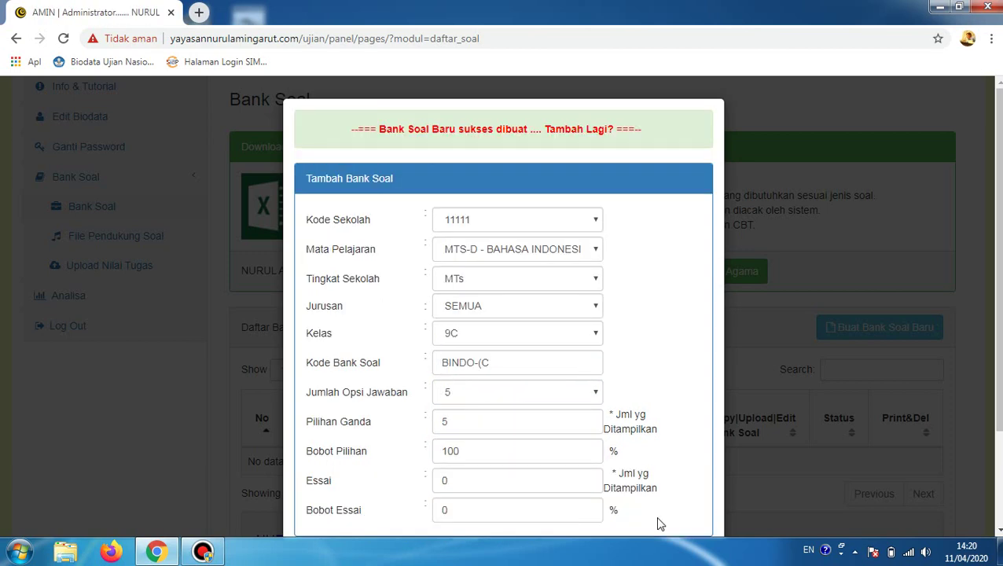
pyautogui.scroll(-2, 517, 160)
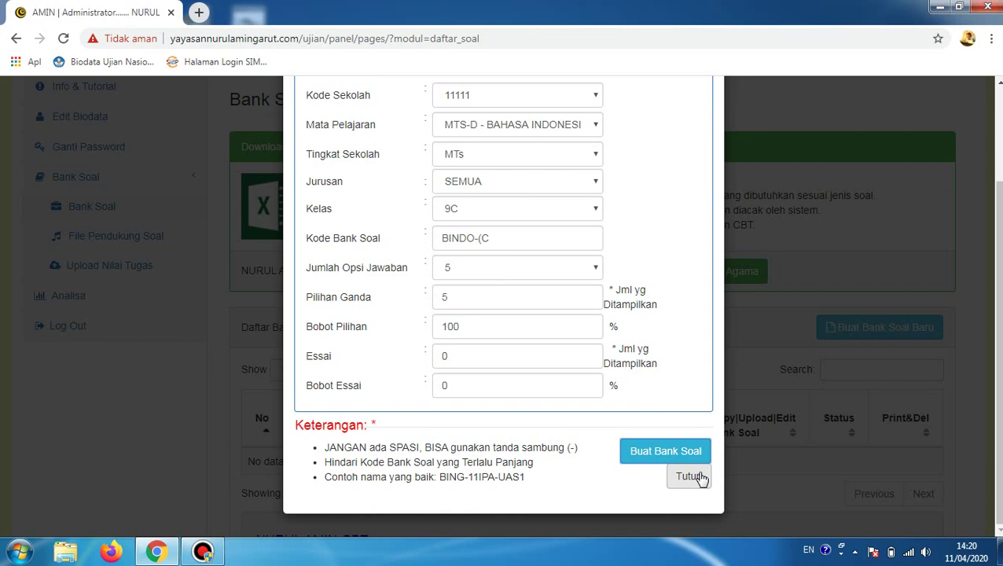
pyautogui.click(697, 476)
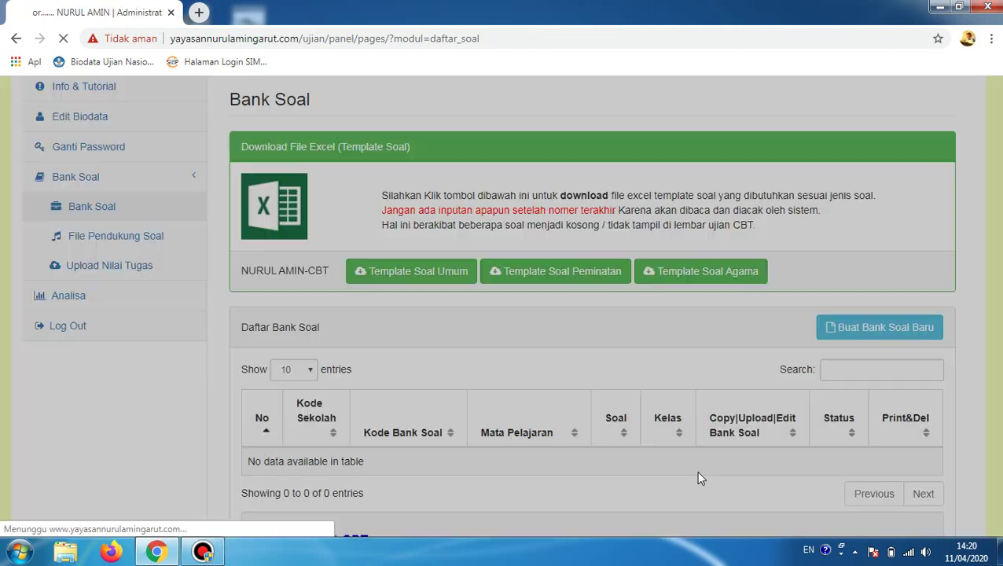
# - View the question editing page of the BINDO-(C bank and return to the question bank list
pyautogui.scroll(-3, 589, 312)
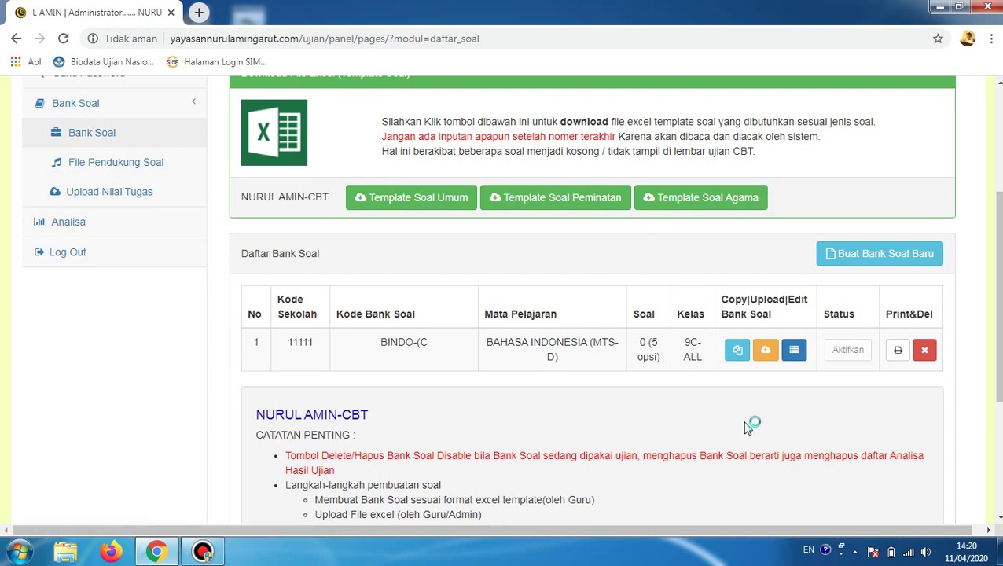
pyautogui.click(794, 351)
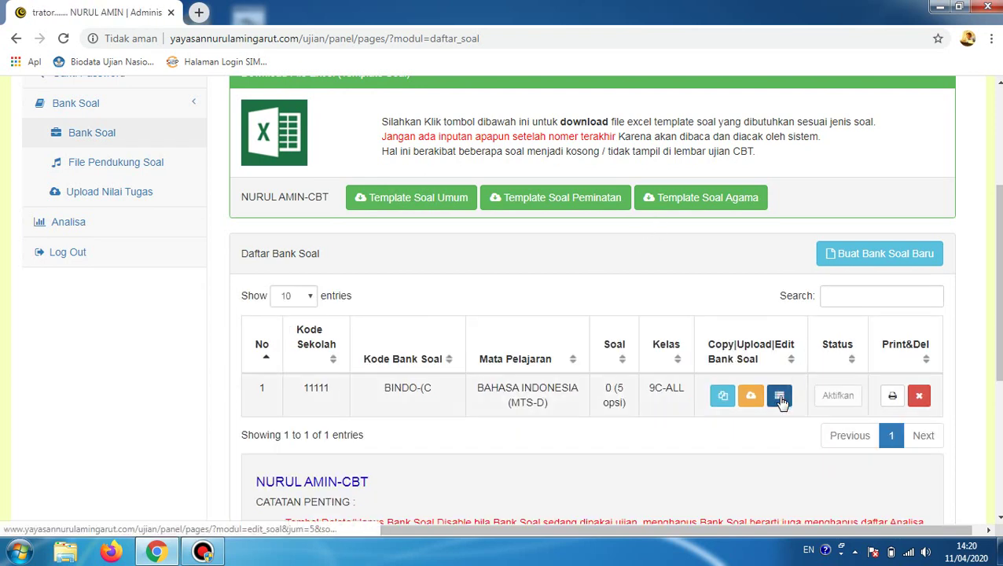
pyautogui.click(780, 396)
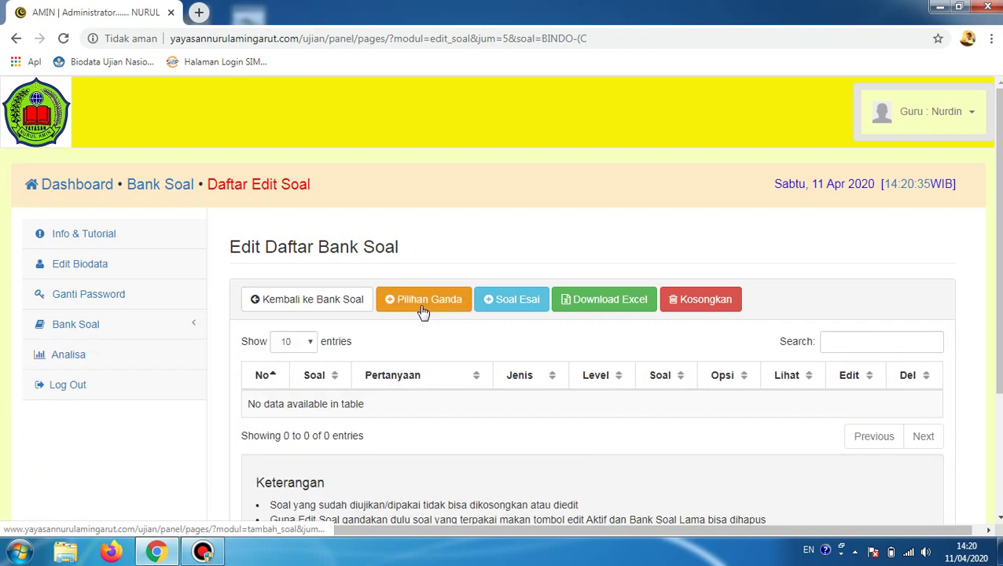
pyautogui.click(302, 305)
# - Open the question upload page for the BINDO-(C bank
pyautogui.scroll(-3, 794, 424)
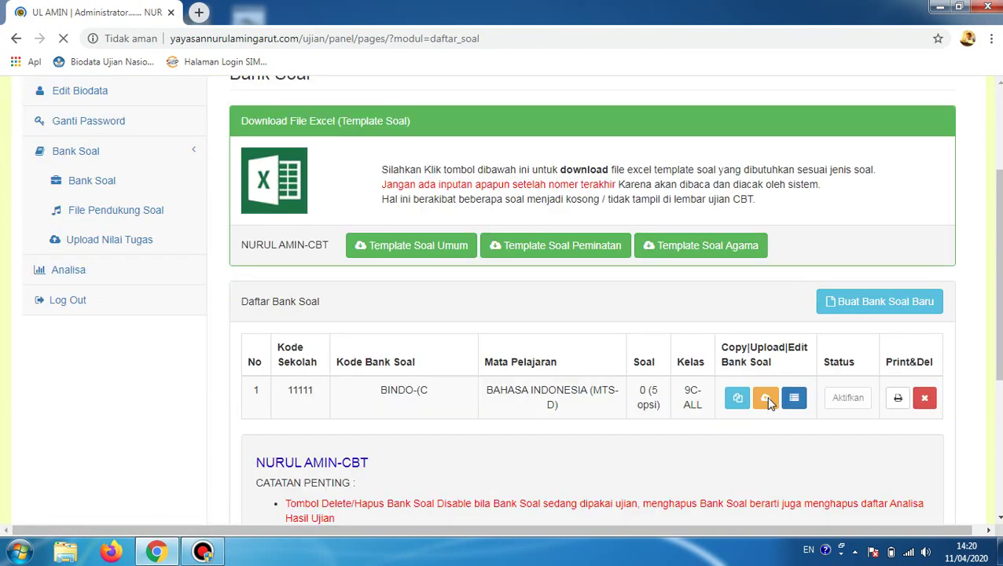
pyautogui.scroll(-1, 767, 400)
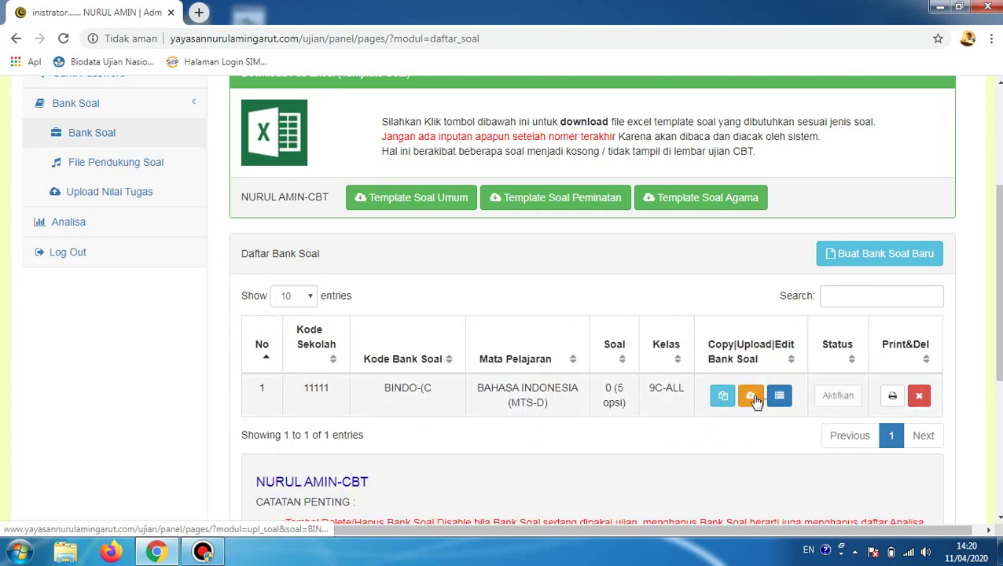
pyautogui.click(751, 396)
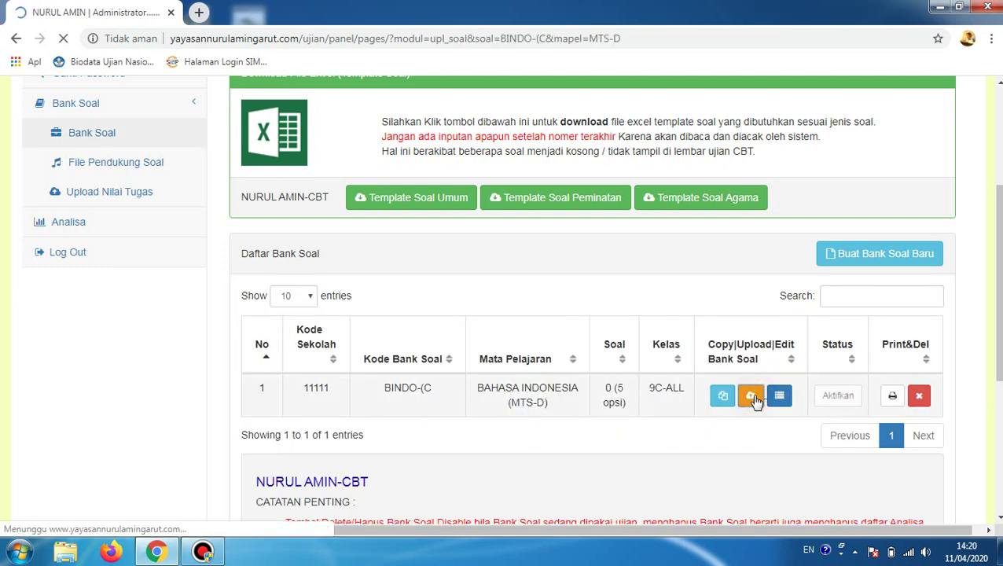
# - Choose the file bee_soal_temp from the Downloads folder as the File Excel Daftar Soal for the upload
pyautogui.scroll(-2, 574, 369)
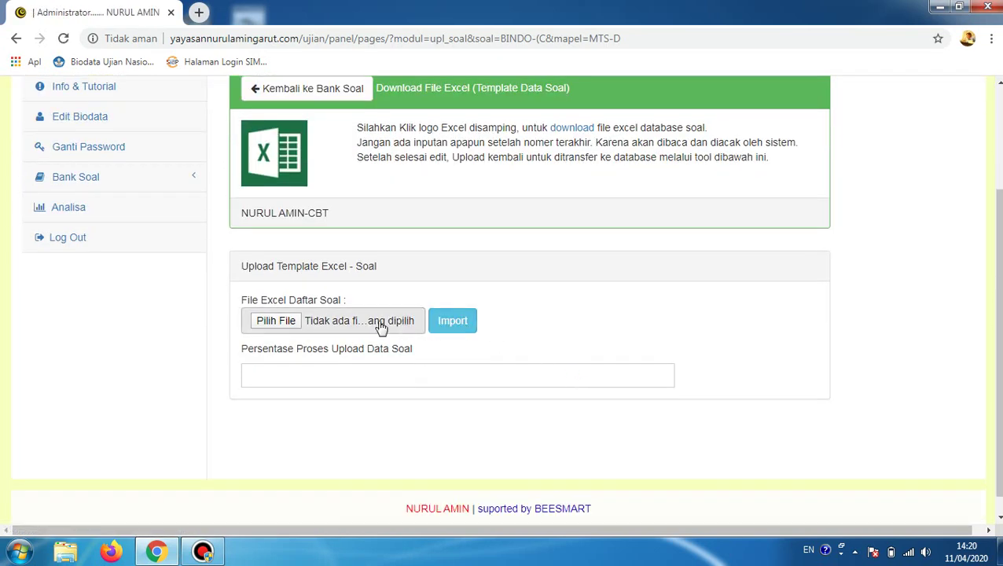
pyautogui.scroll(1, 501, 335)
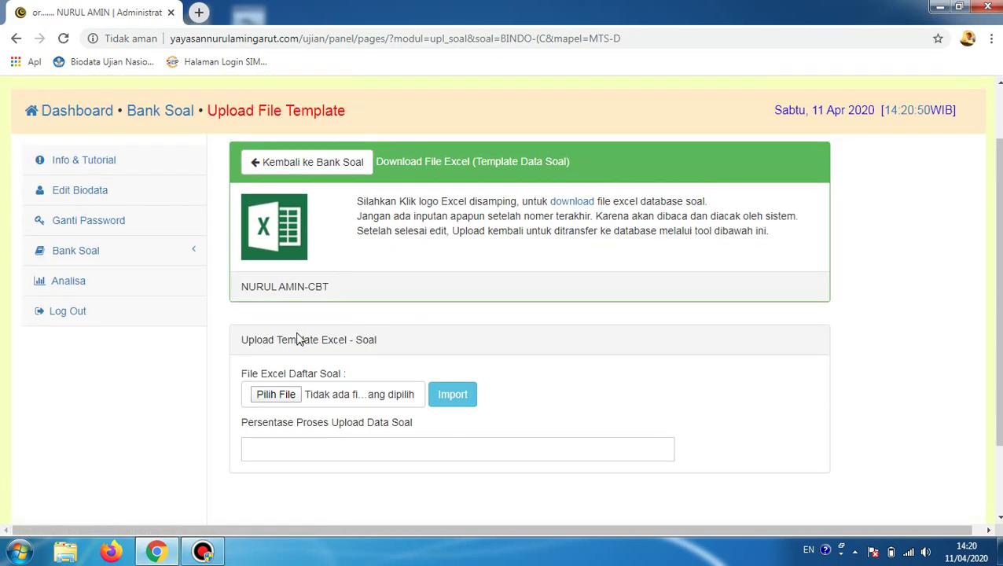
pyautogui.click(265, 393)
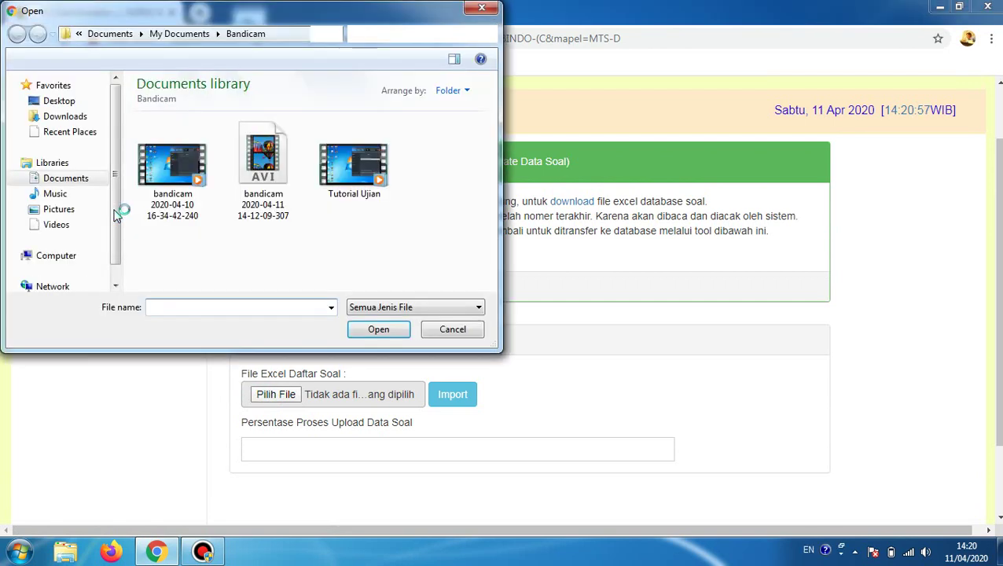
pyautogui.click(65, 118)
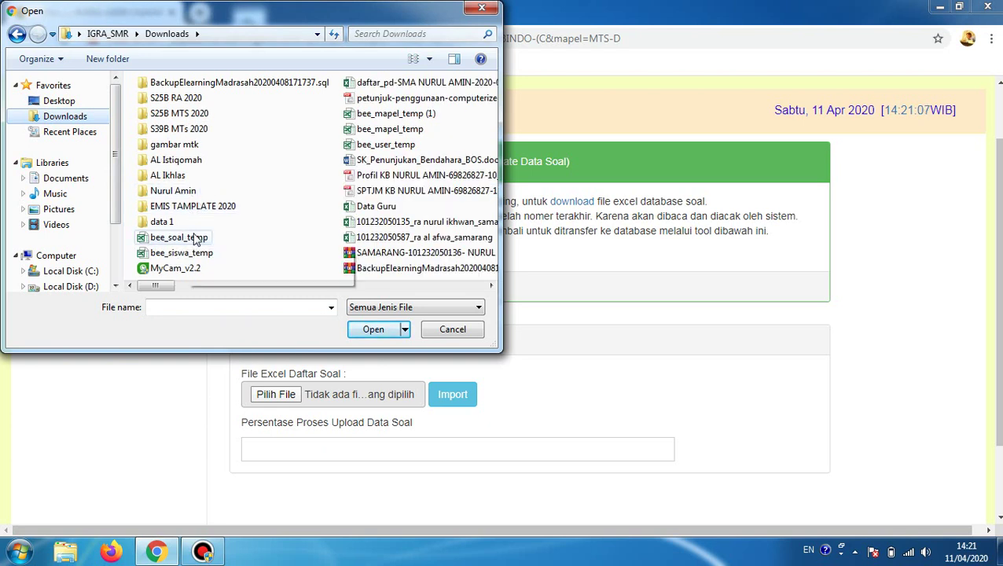
pyautogui.click(178, 239)
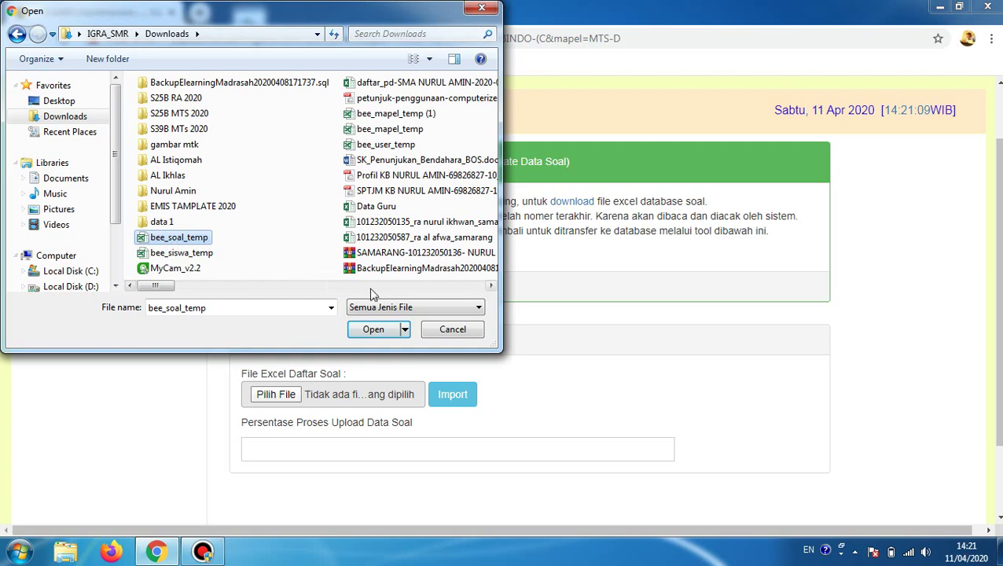
pyautogui.click(375, 331)
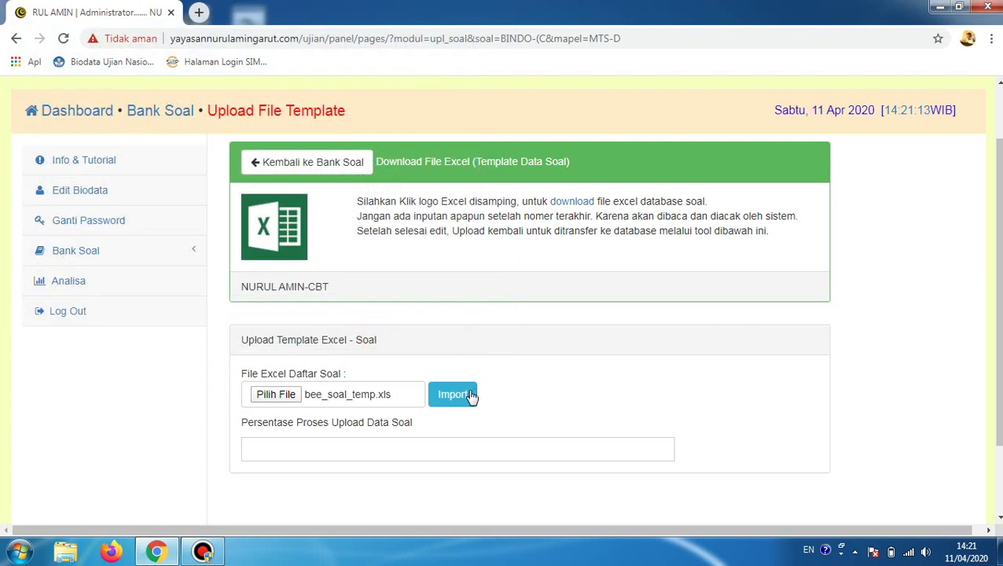
# - Import the questions from the chosen Excel file into the BINDO-(C bank and check the upload result
pyautogui.click(464, 400)
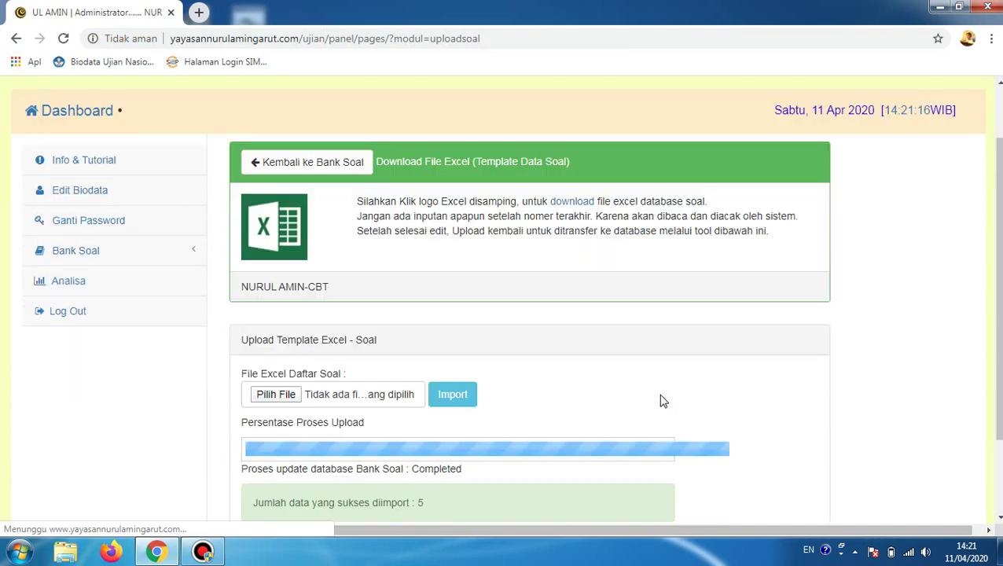
pyautogui.scroll(-2, 660, 400)
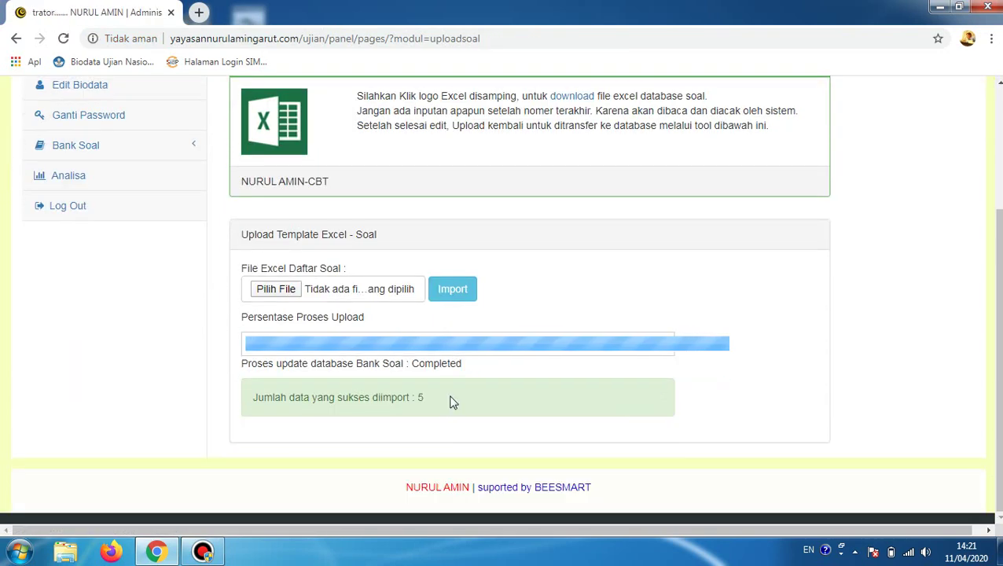
pyautogui.click(447, 396)
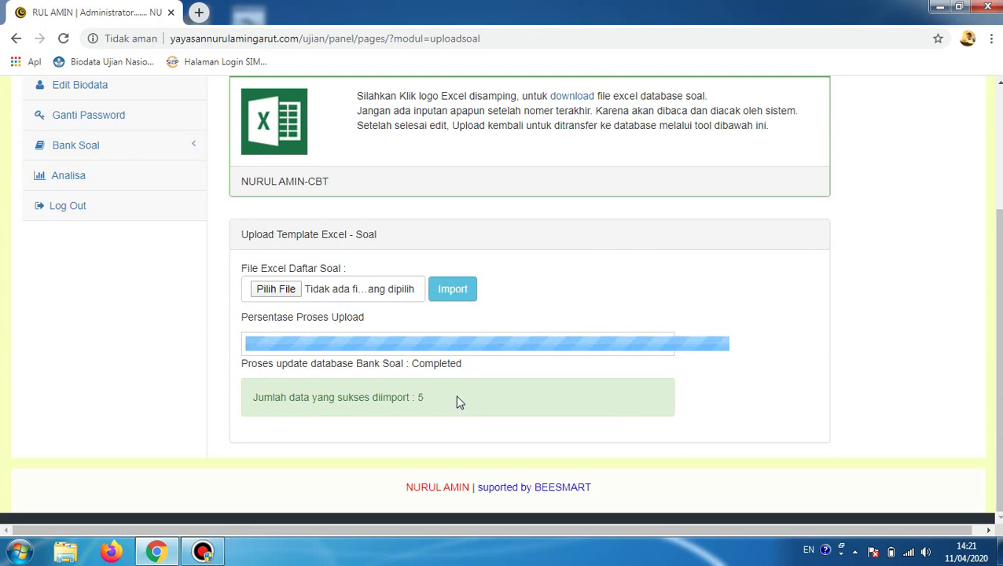
pyautogui.scroll(2, 519, 422)
pyautogui.scroll(-1, 536, 407)
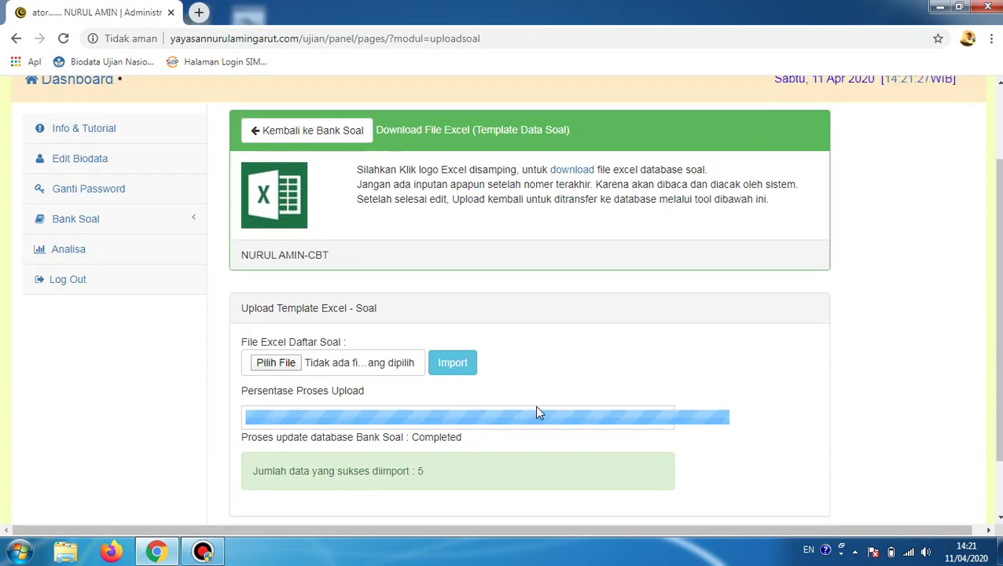
# - Return to the question bank list and open the BINDO-(C bank's question editing page to review the imported questions
pyautogui.click(314, 130)
pyautogui.scroll(-2, 739, 319)
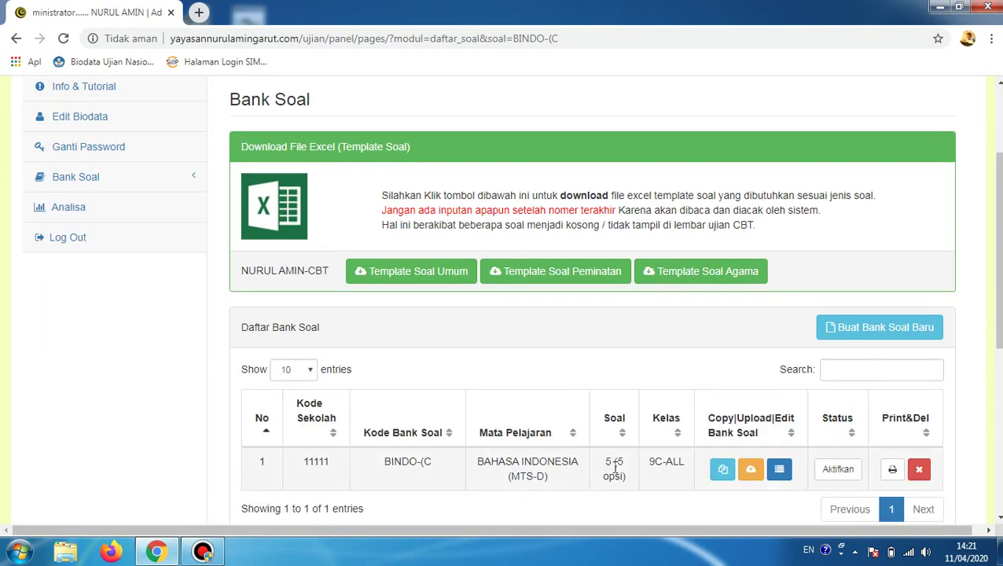
pyautogui.scroll(-2, 622, 434)
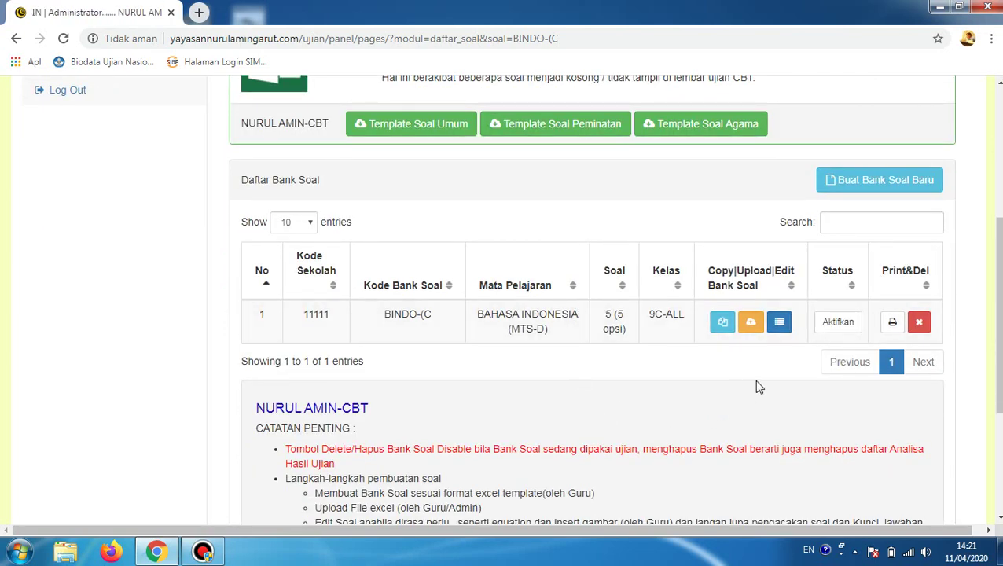
pyautogui.click(779, 322)
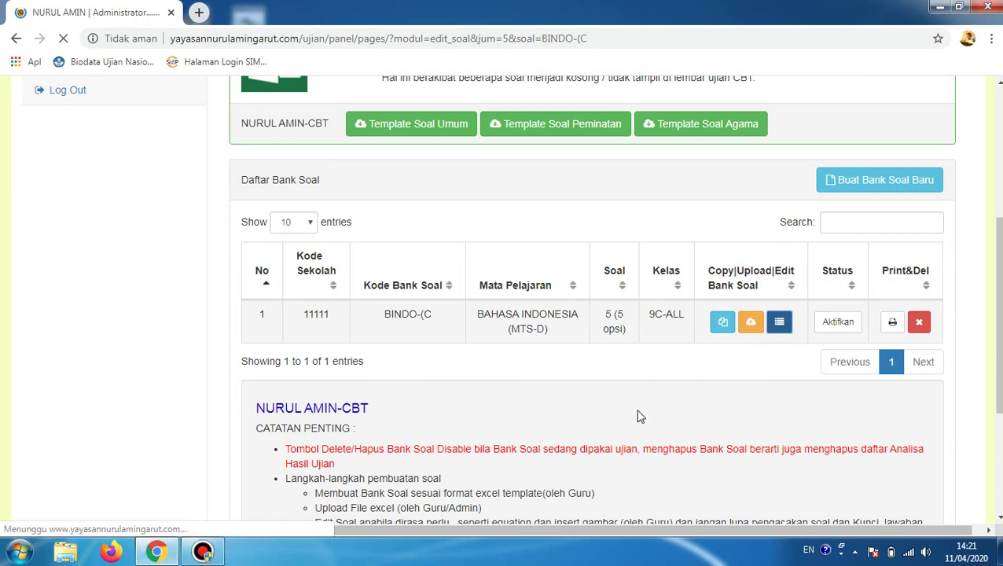
pyautogui.scroll(-2, 403, 339)
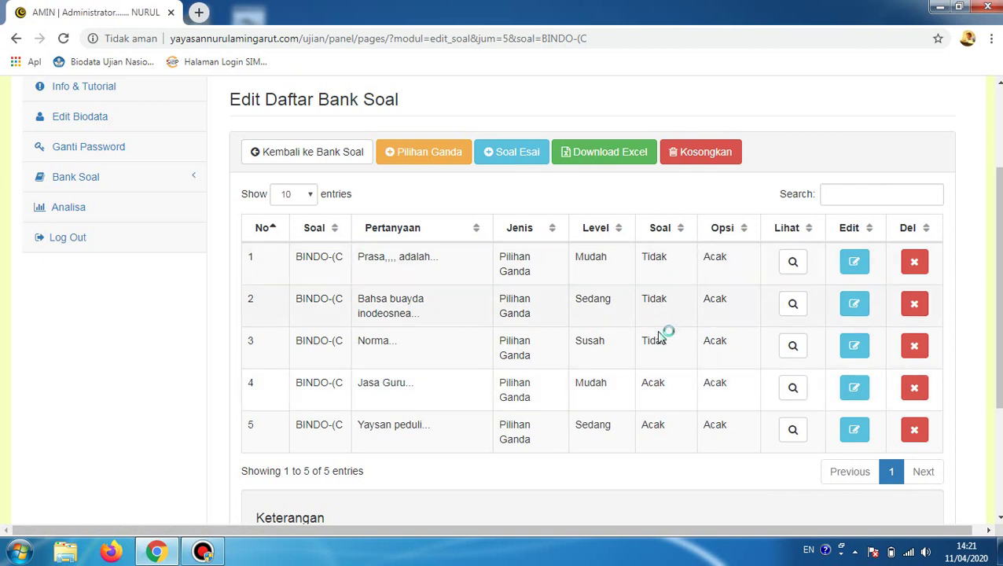
# - Log out of the teacher account on the exam administration site
pyautogui.scroll(1, 600, 331)
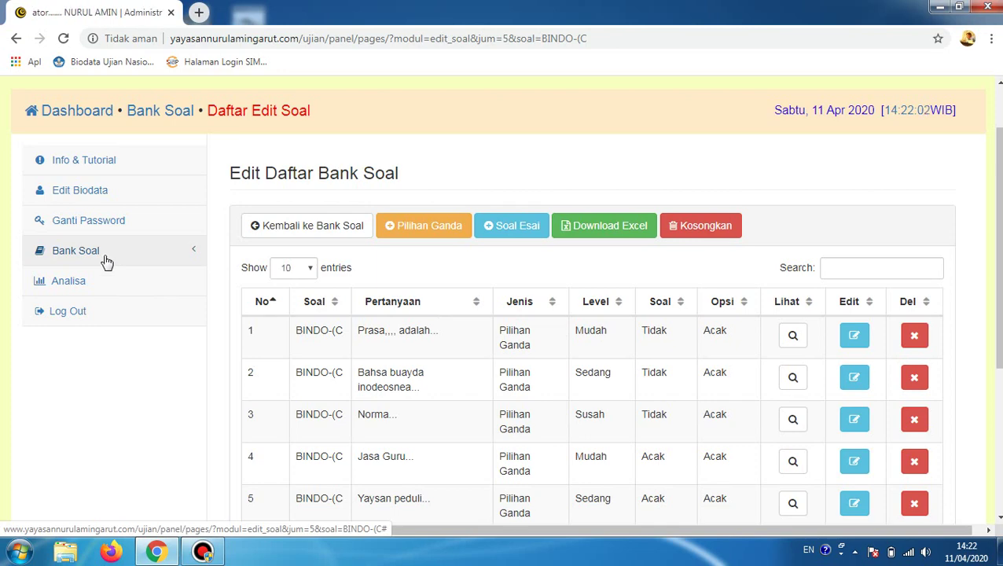
pyautogui.click(80, 314)
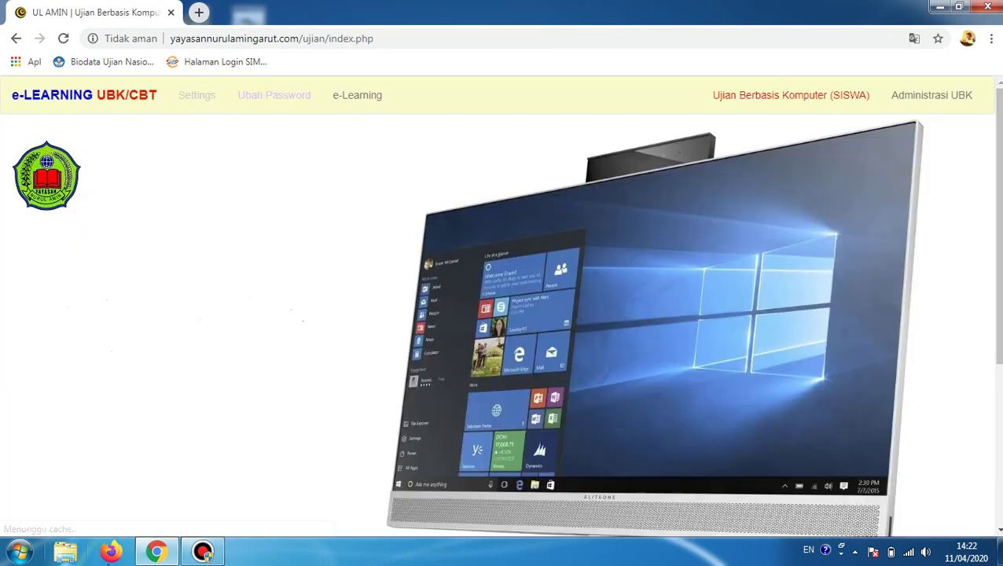